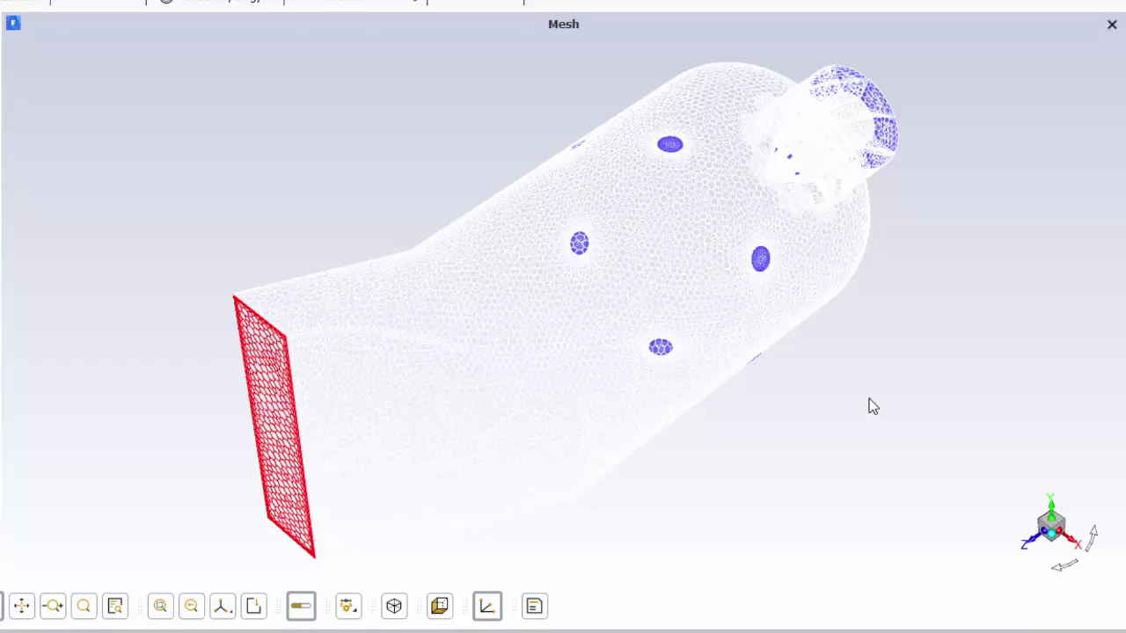
Step: Orbit and zoom the combustor mesh from several angles, ending on an isometric view
drag(821, 421, 530, 385)
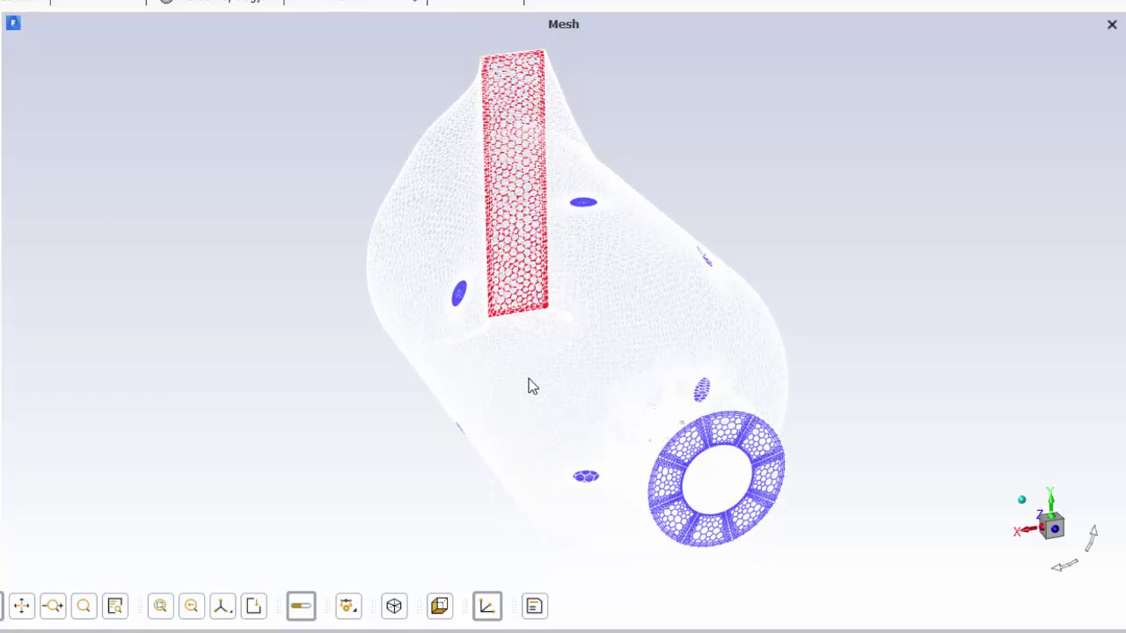
drag(531, 386, 749, 309)
drag(643, 359, 827, 419)
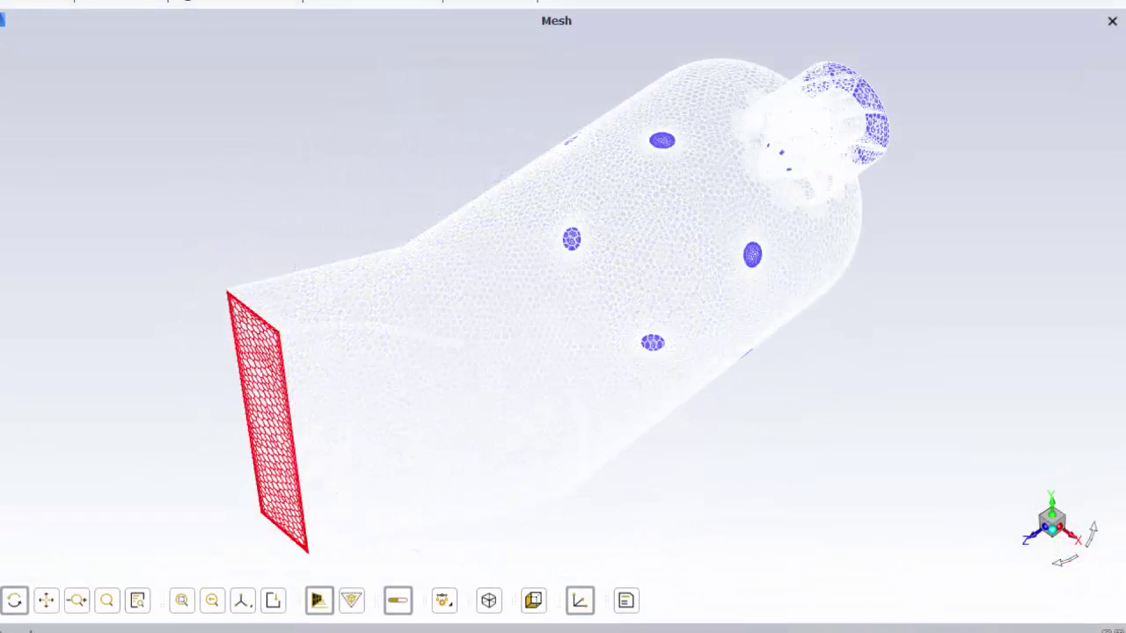
drag(701, 490, 748, 392)
scroll(713, 290, up, 6)
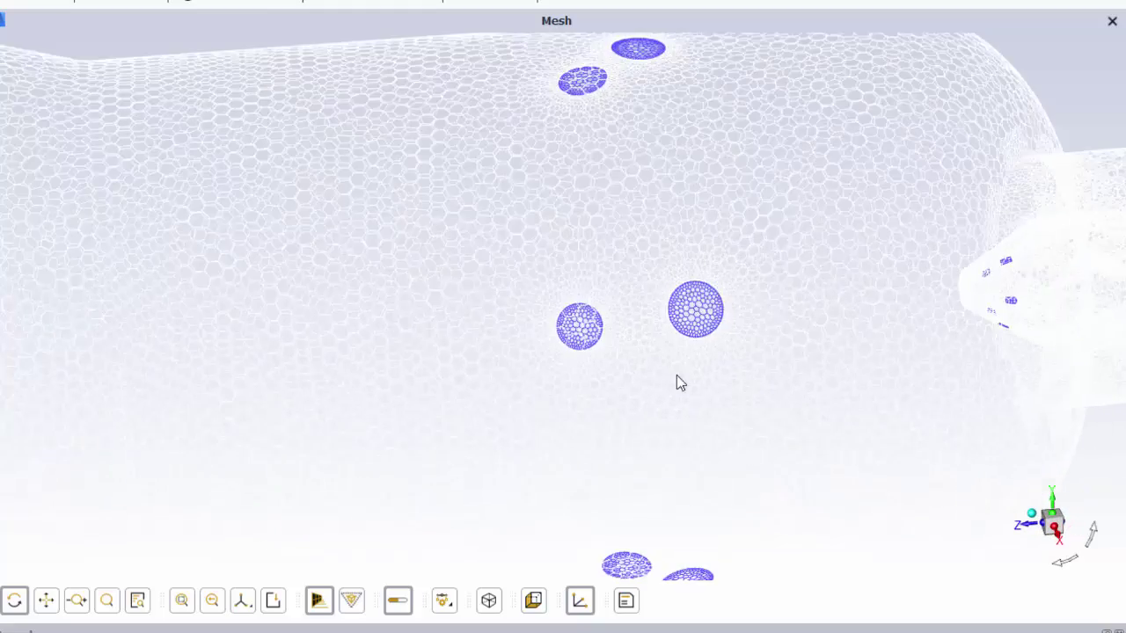
drag(673, 367, 654, 396)
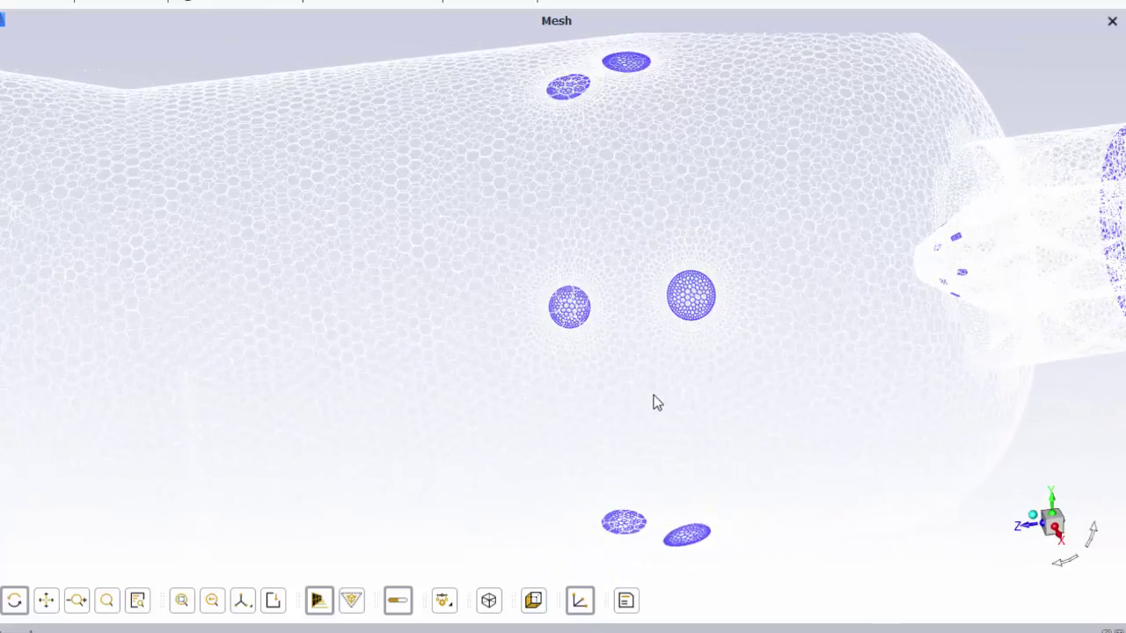
click(1034, 521)
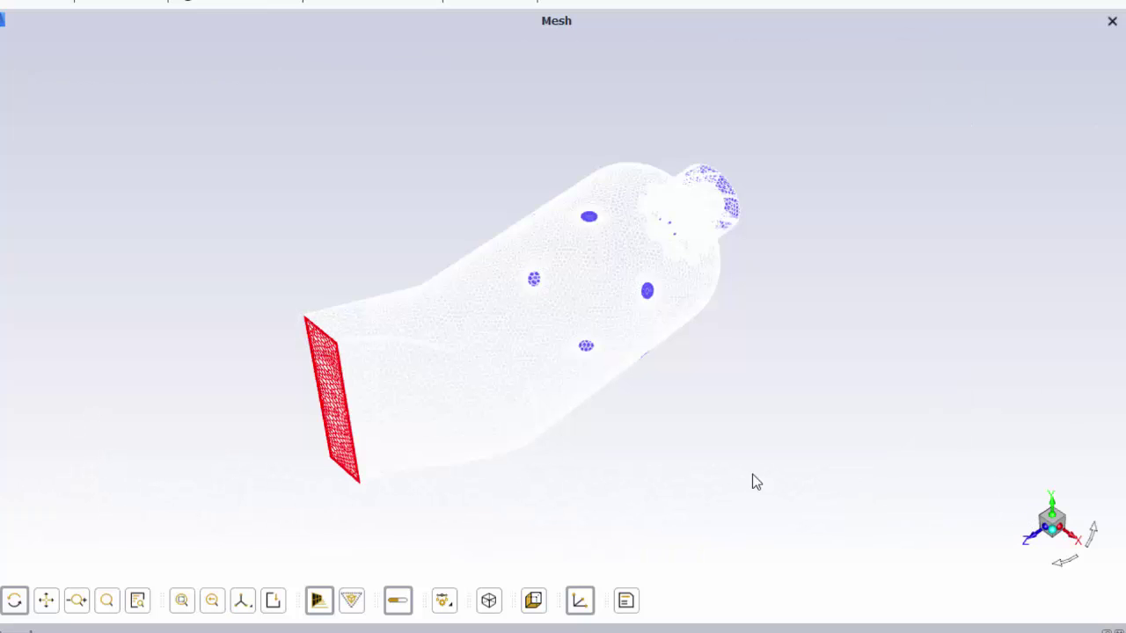
click(182, 600)
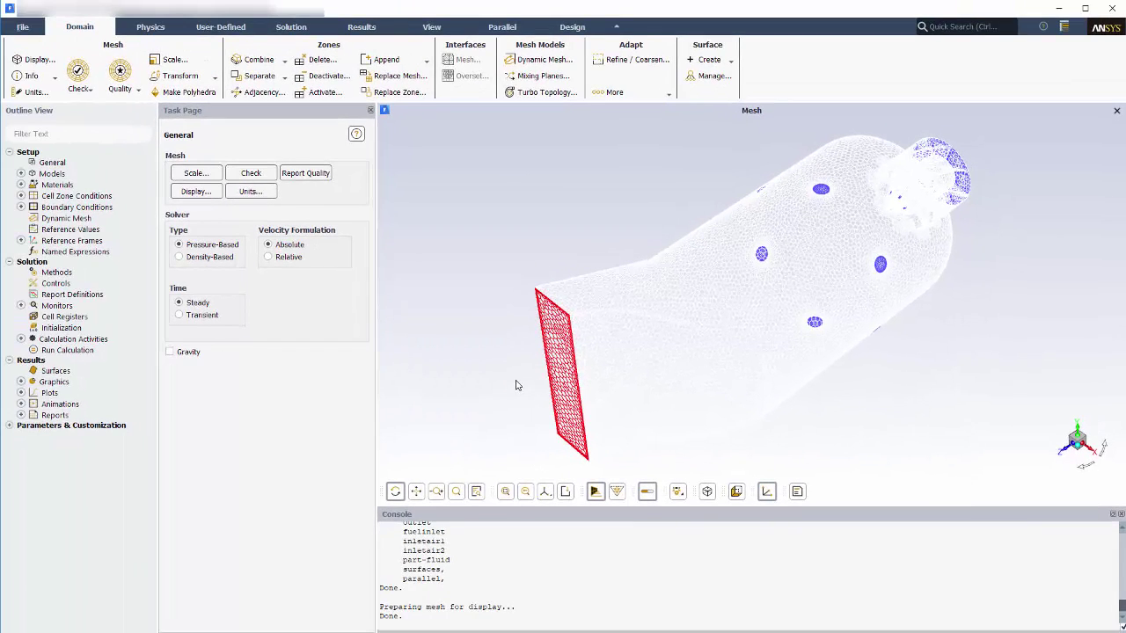
Step: Switch the viscous model to standard k-epsilon (2 eqn) and bring up the Species Model dialog
click(151, 28)
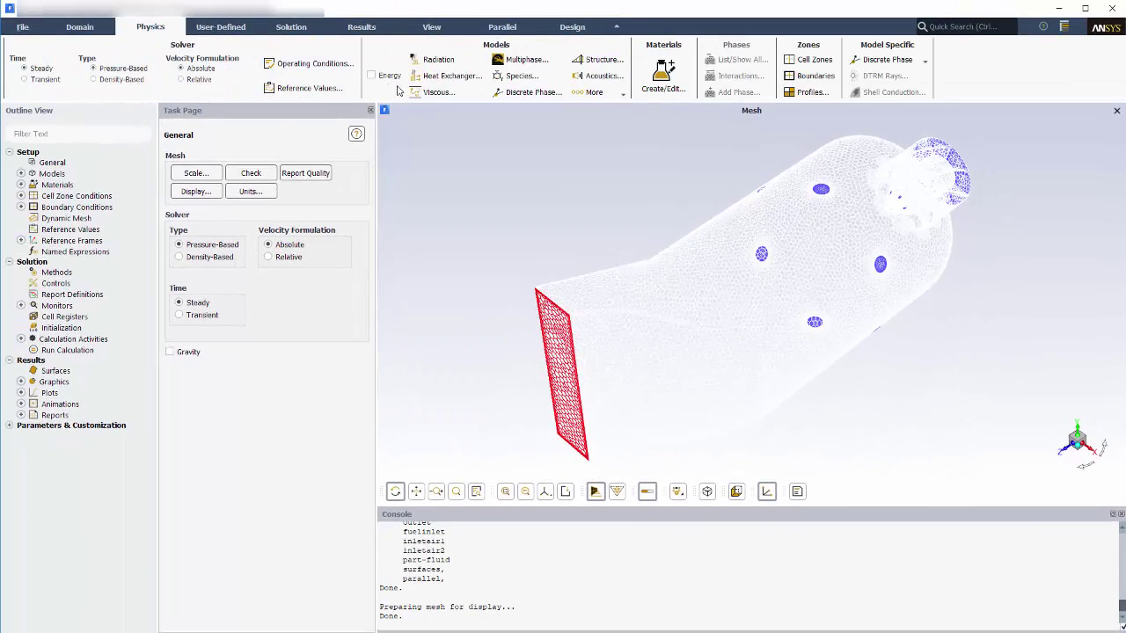
click(424, 92)
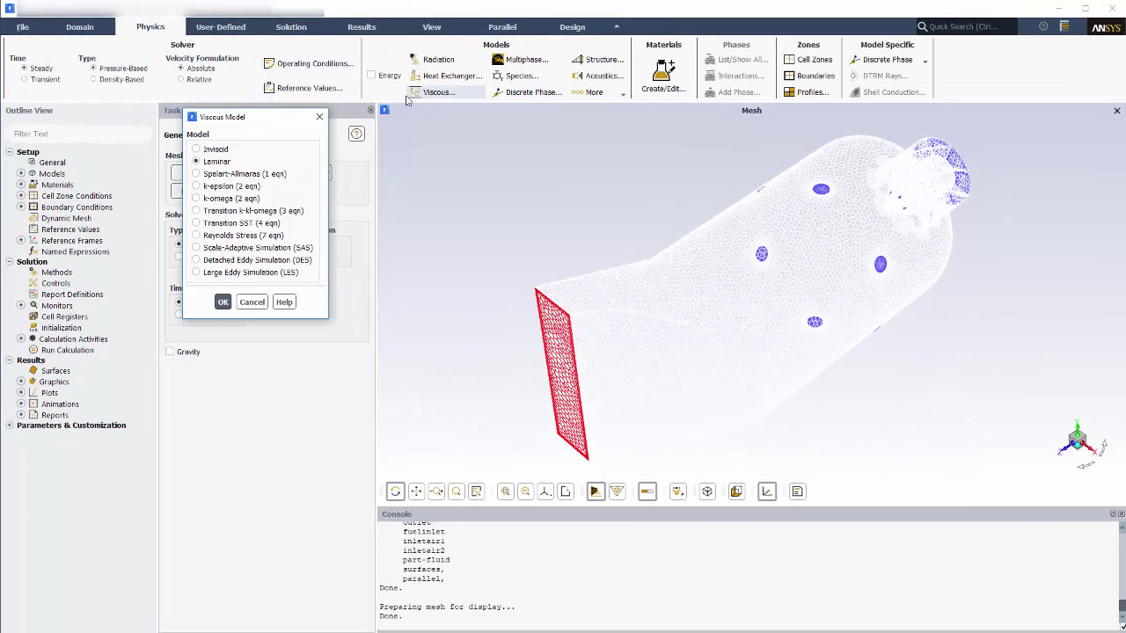
click(230, 188)
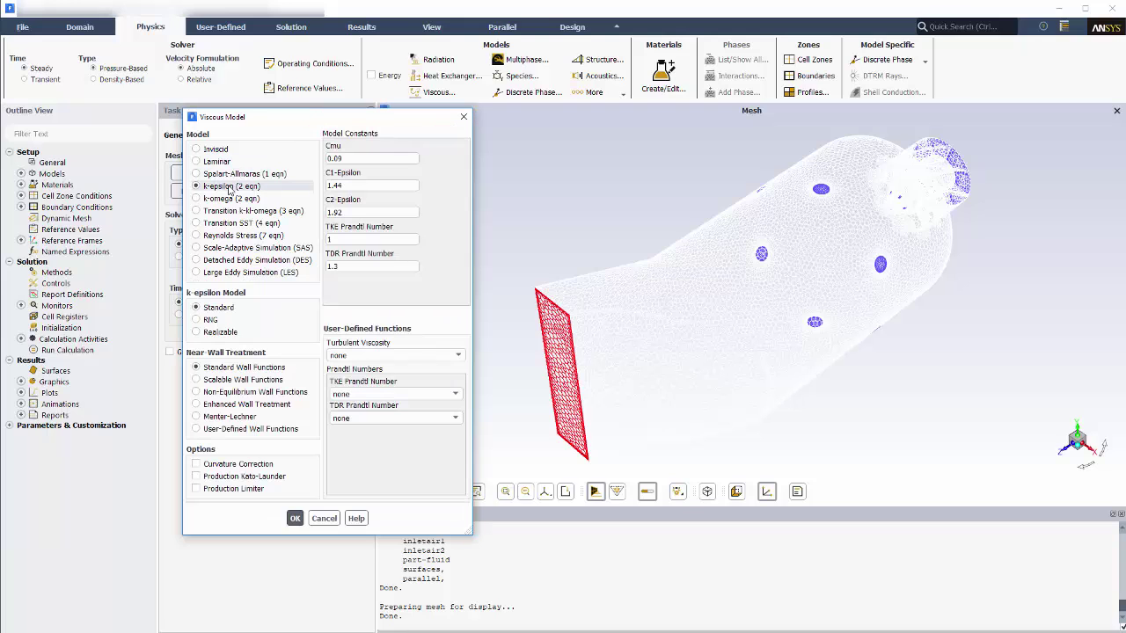
click(295, 519)
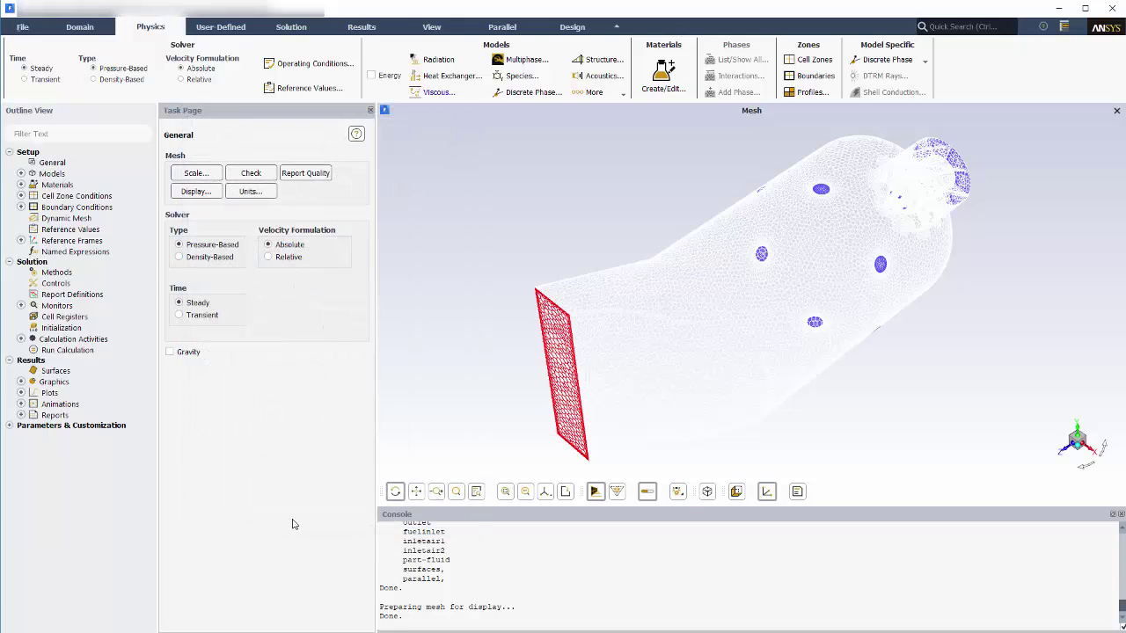
click(509, 77)
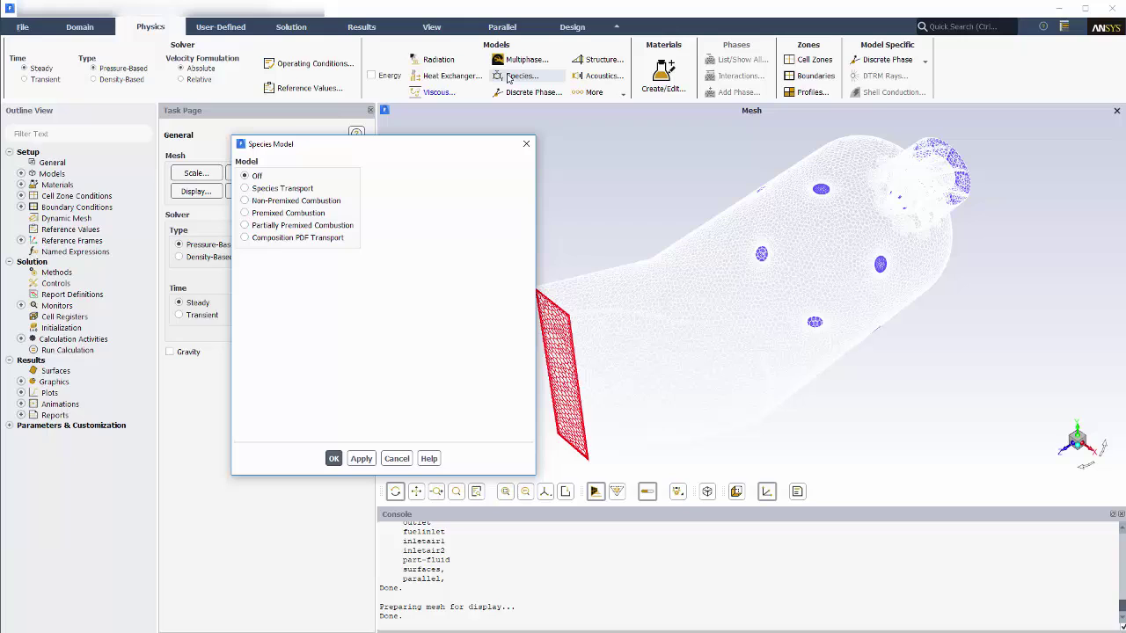
Step: Turn on Species Transport with Volumetric reactions, methane-air mixture and Eddy-Dissipation, accepting the notice
click(293, 189)
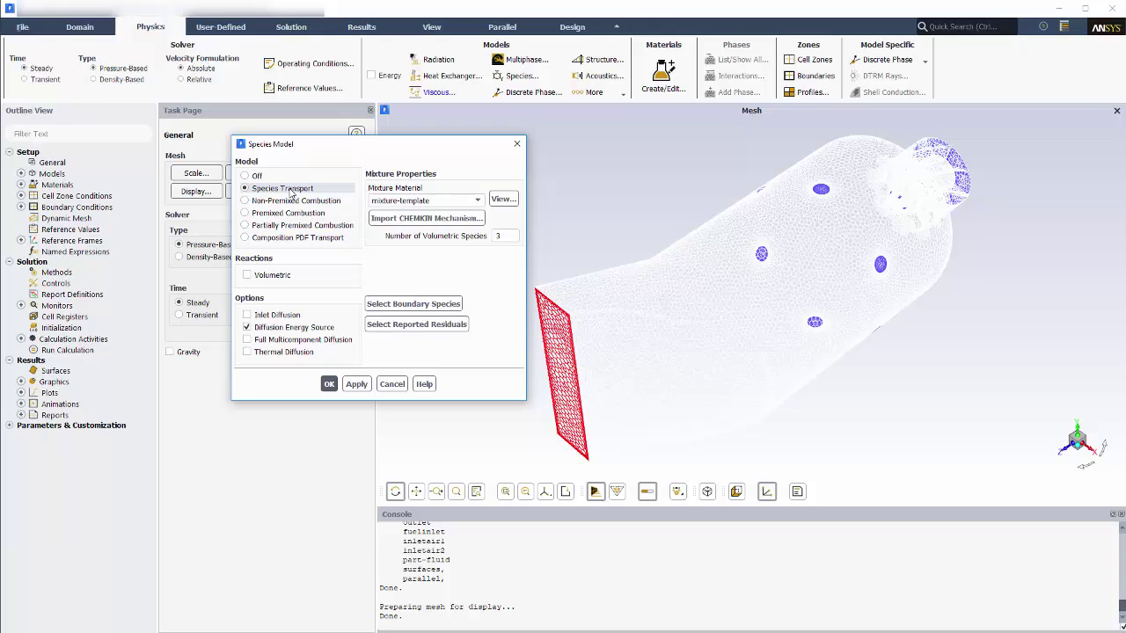
click(282, 276)
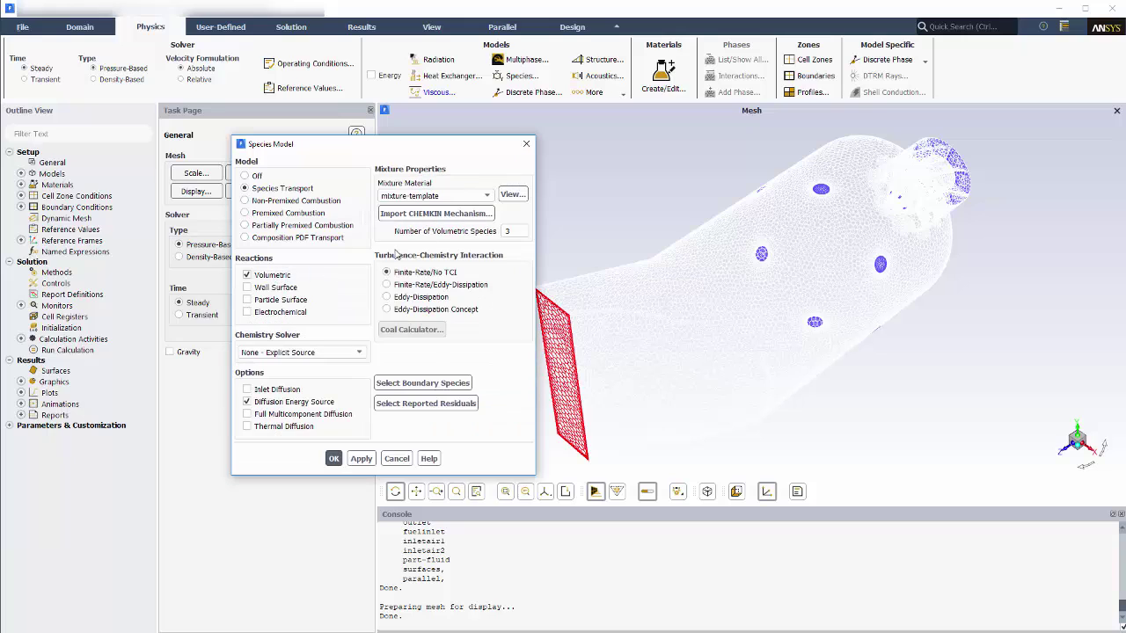
click(481, 197)
drag(490, 218, 491, 254)
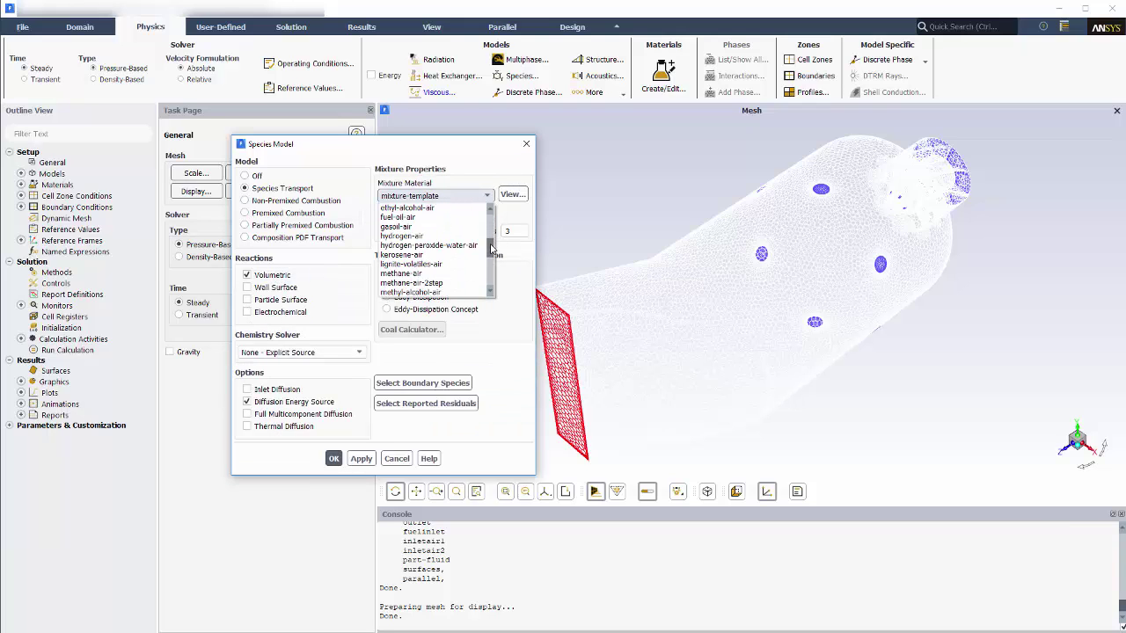
click(425, 275)
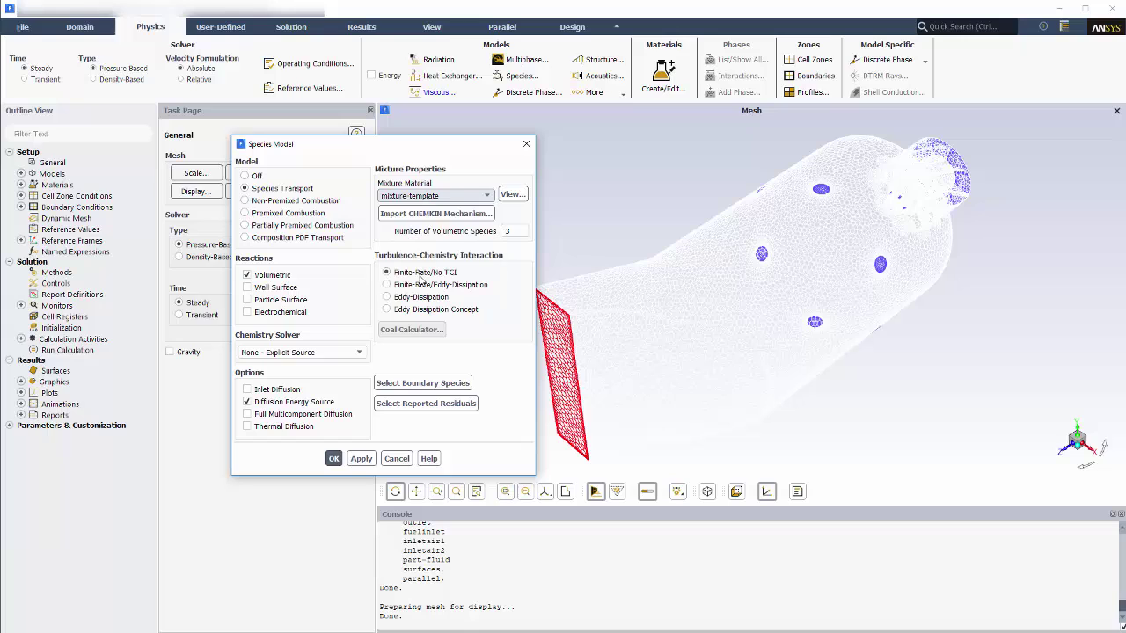
click(423, 298)
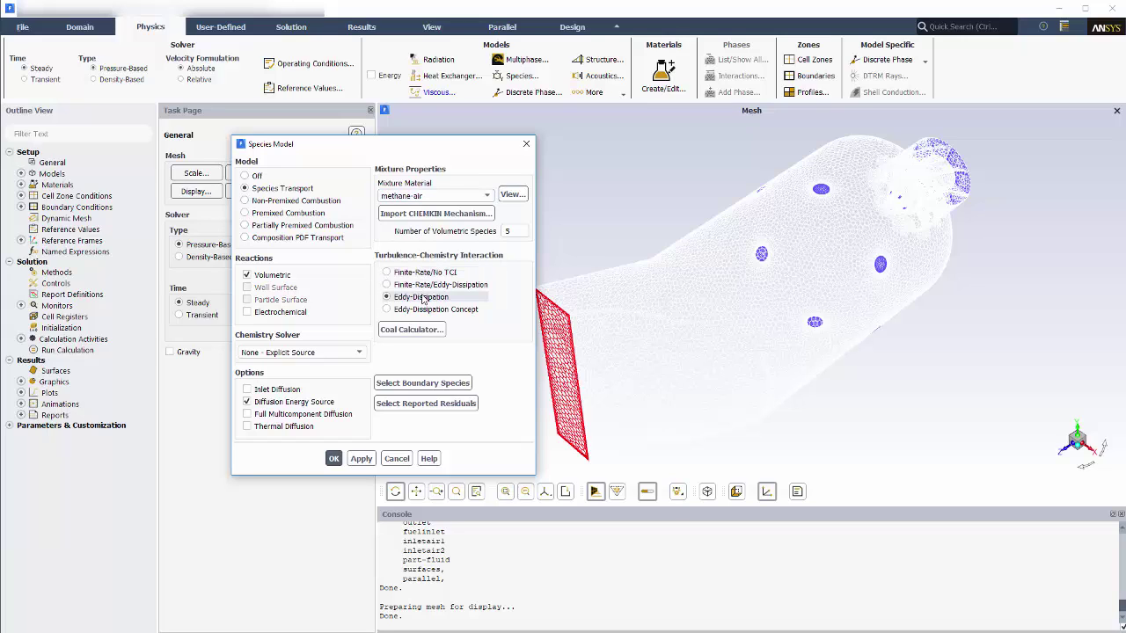
click(334, 458)
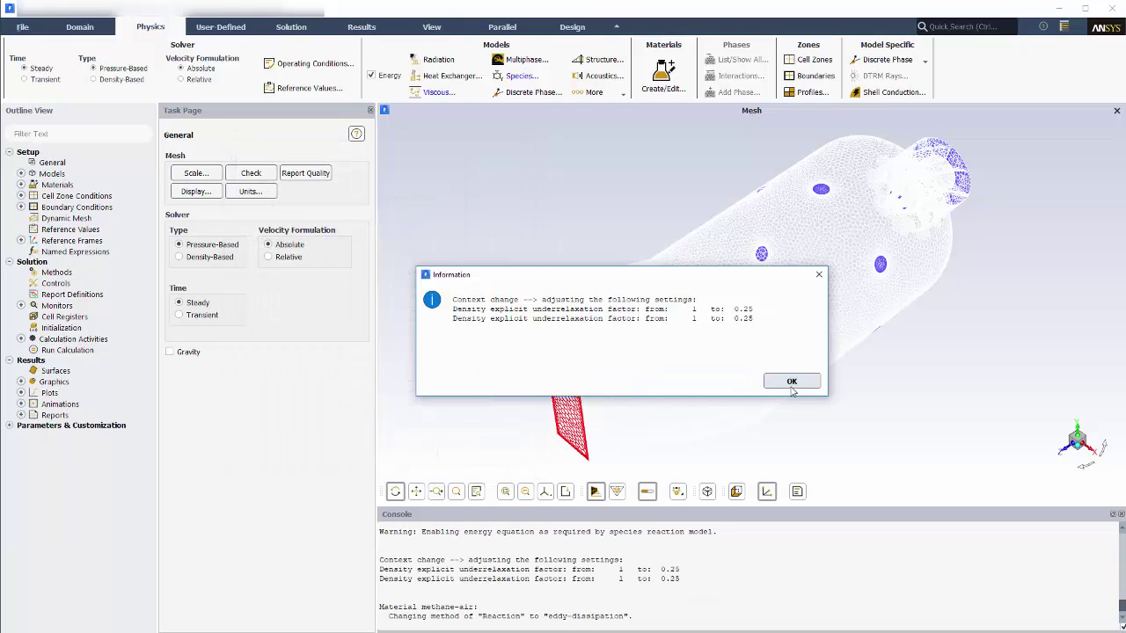
click(791, 381)
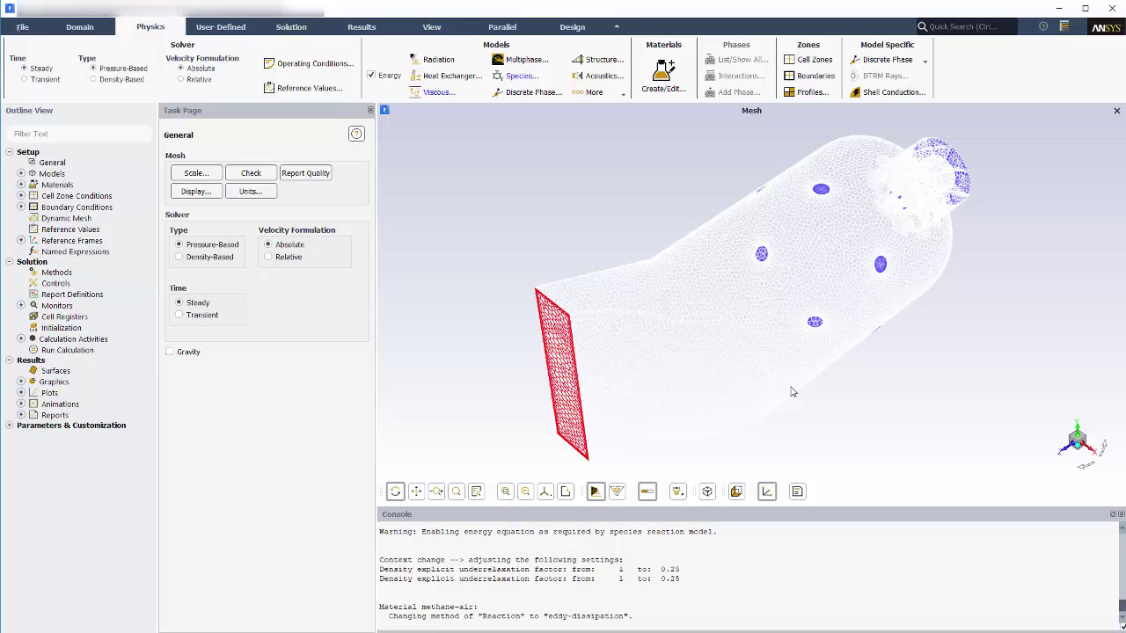
Step: Group the boundary condition zones by zone type
click(21, 207)
right_click(79, 208)
mouse_move(97, 263)
click(188, 293)
Step: Set fuelinlet to a 40 m/s velocity magnitude with a ch4 mass fraction of 1
double_click(60, 218)
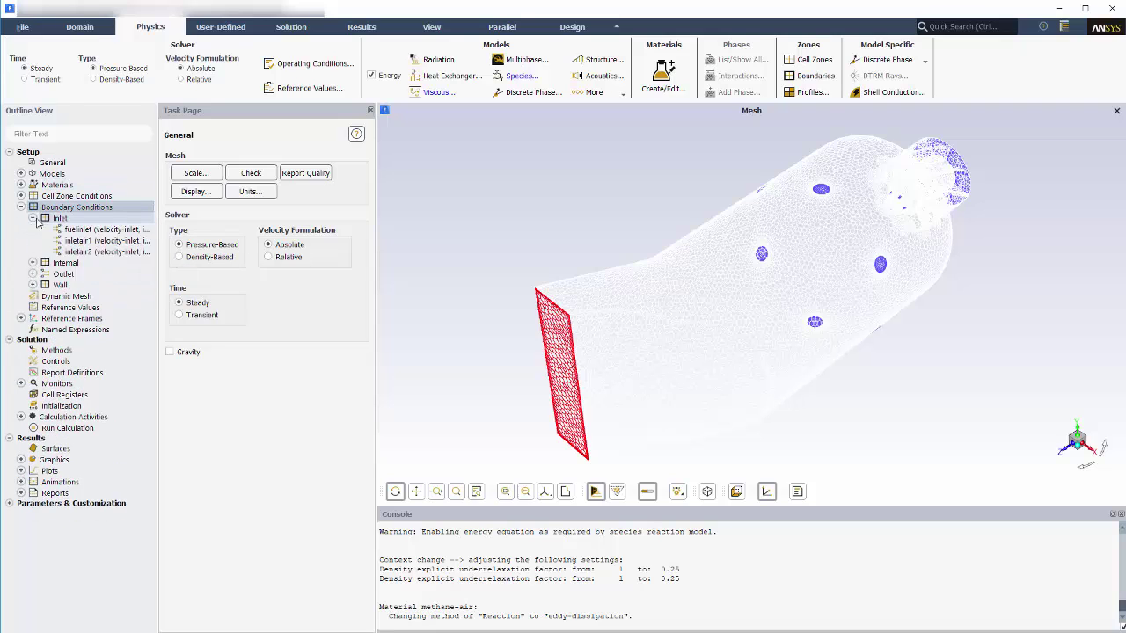
double_click(70, 229)
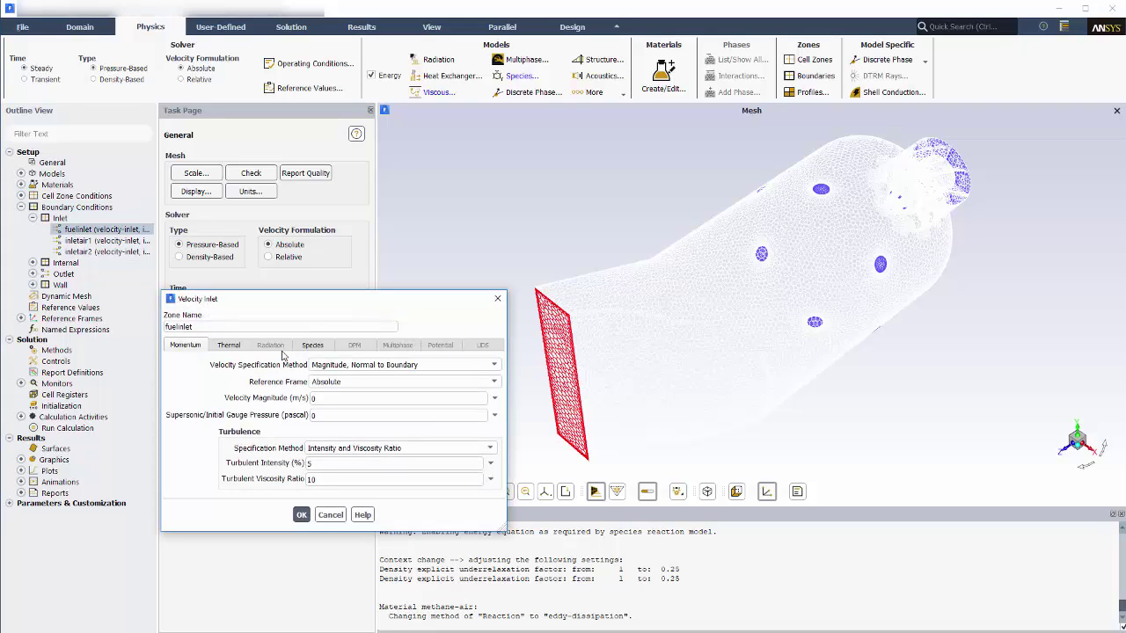
double_click(330, 397)
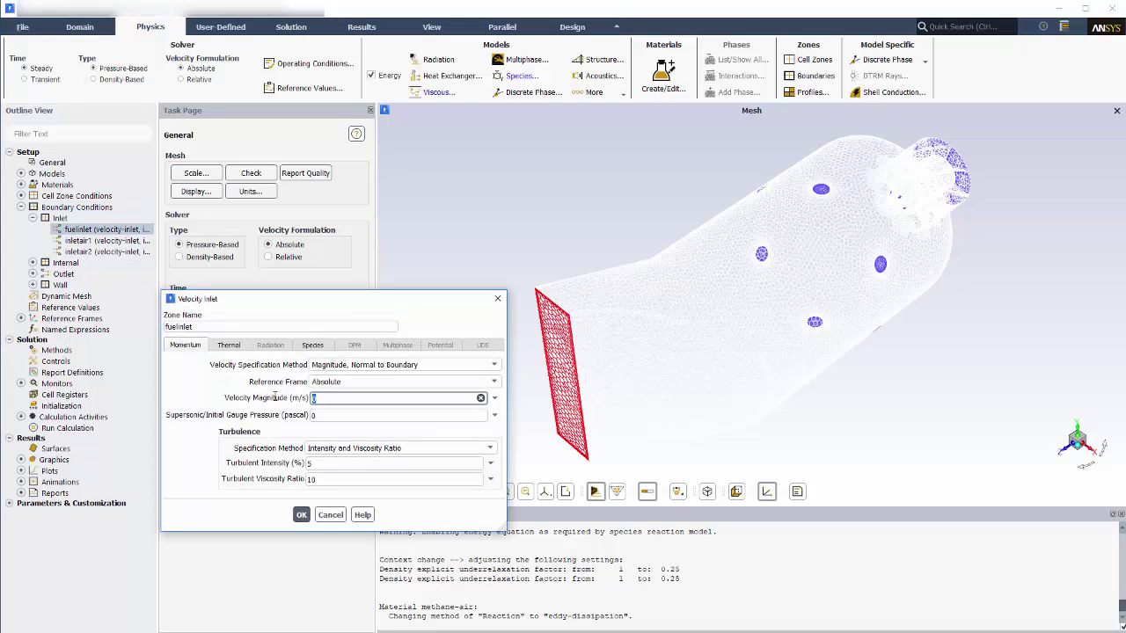
click(312, 345)
double_click(237, 391)
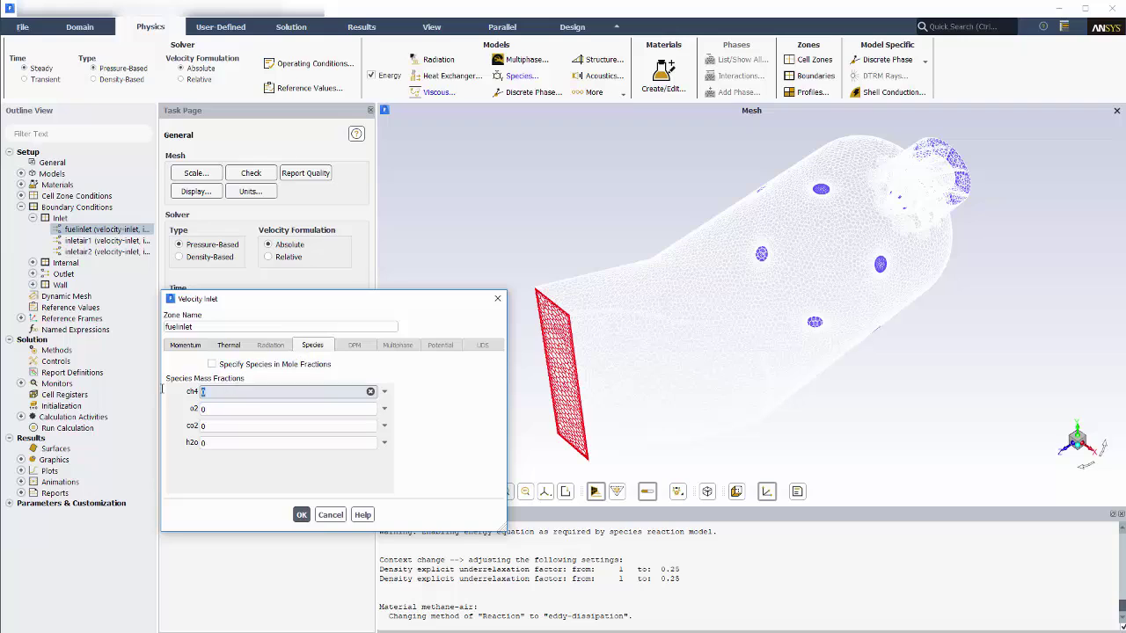
click(228, 345)
click(302, 514)
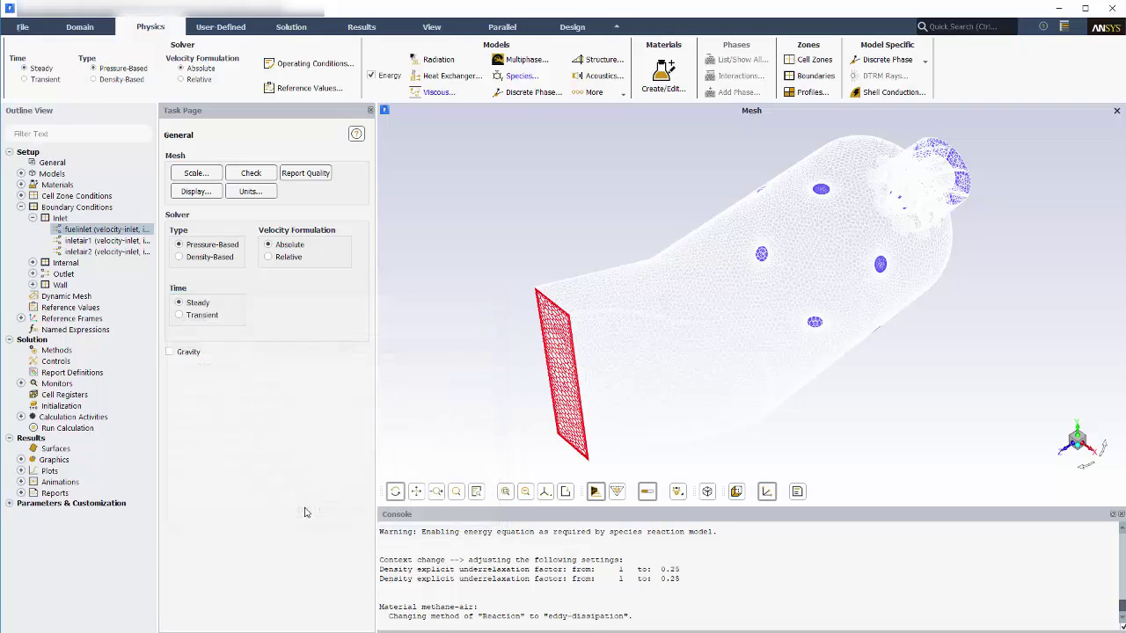
double_click(101, 242)
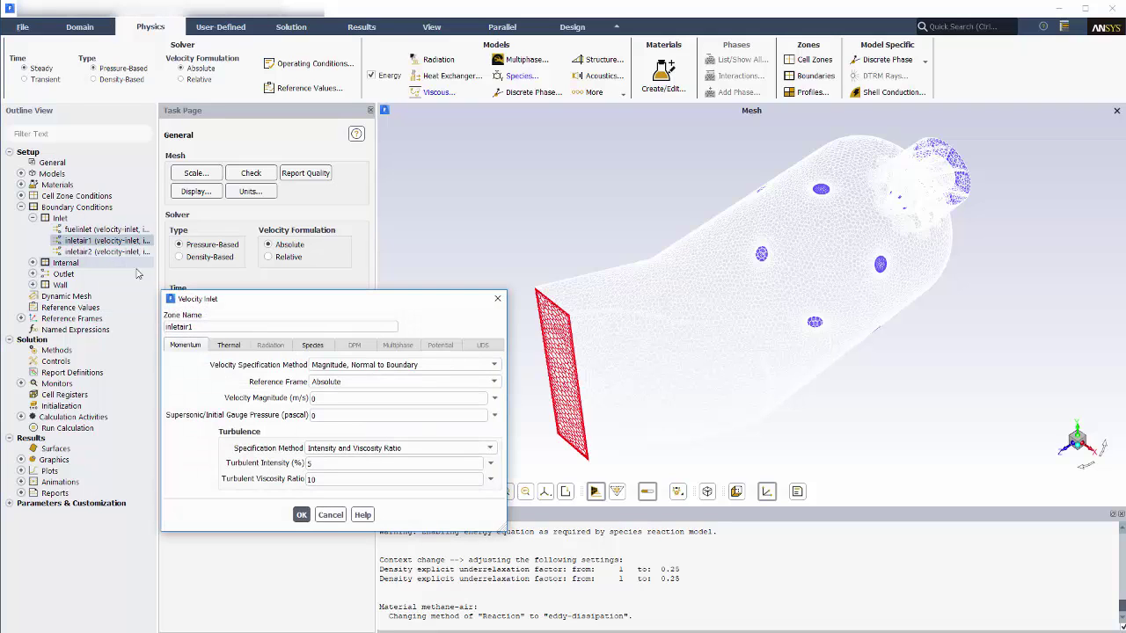
Step: Set inletair1 to 10 m/s with o2 mass fraction 0.23 at 300 K, then start on inletair2
double_click(314, 398)
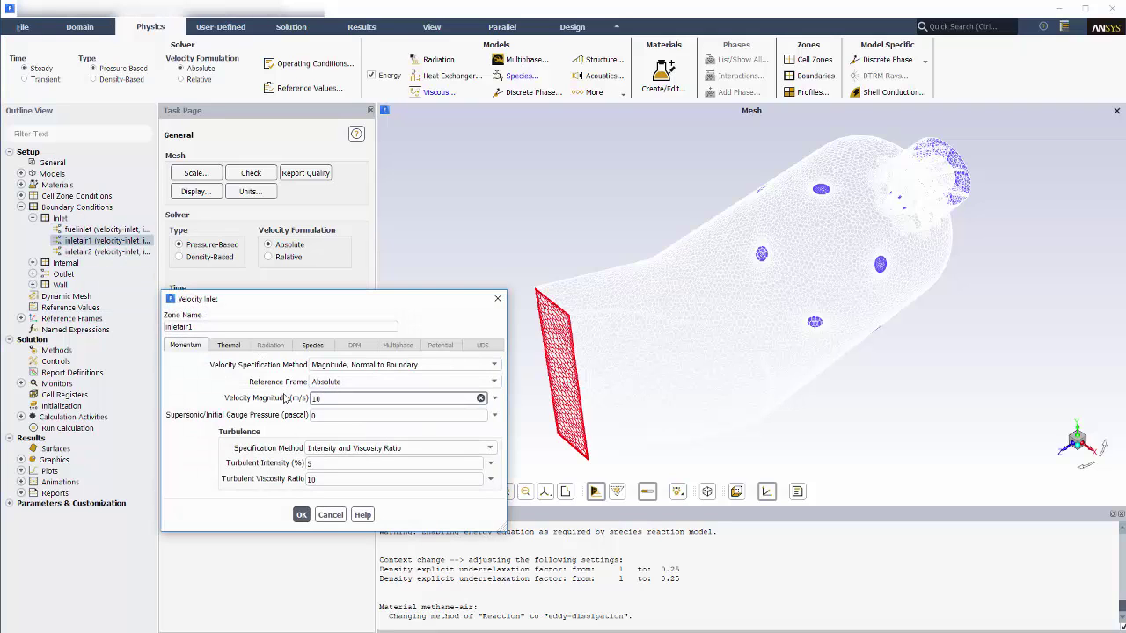
click(312, 345)
click(197, 409)
double_click(196, 409)
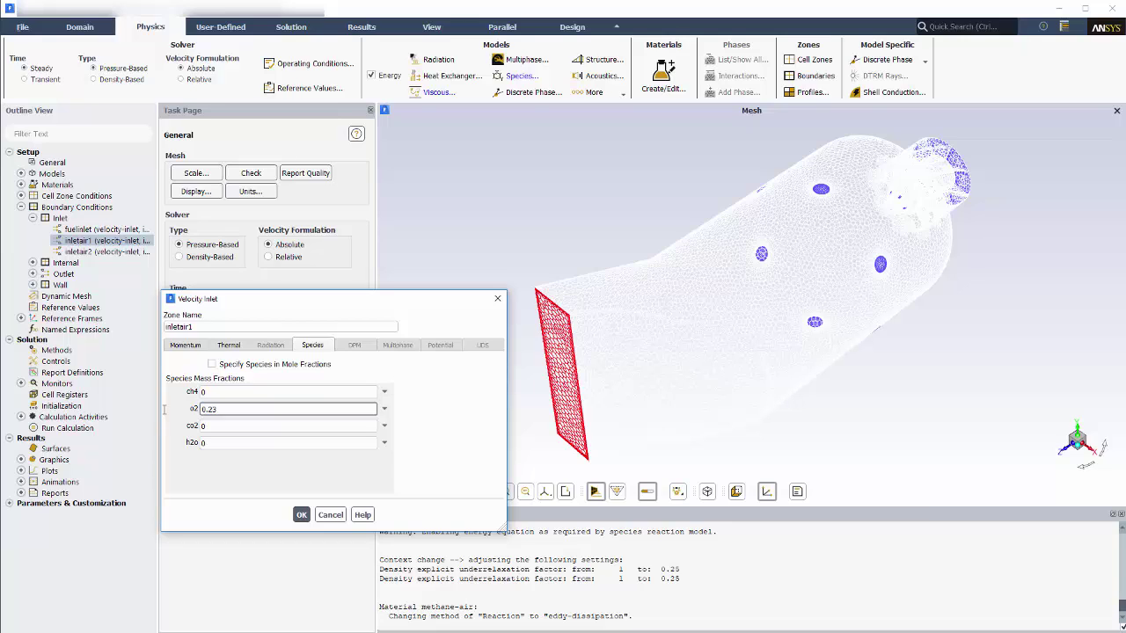
click(229, 345)
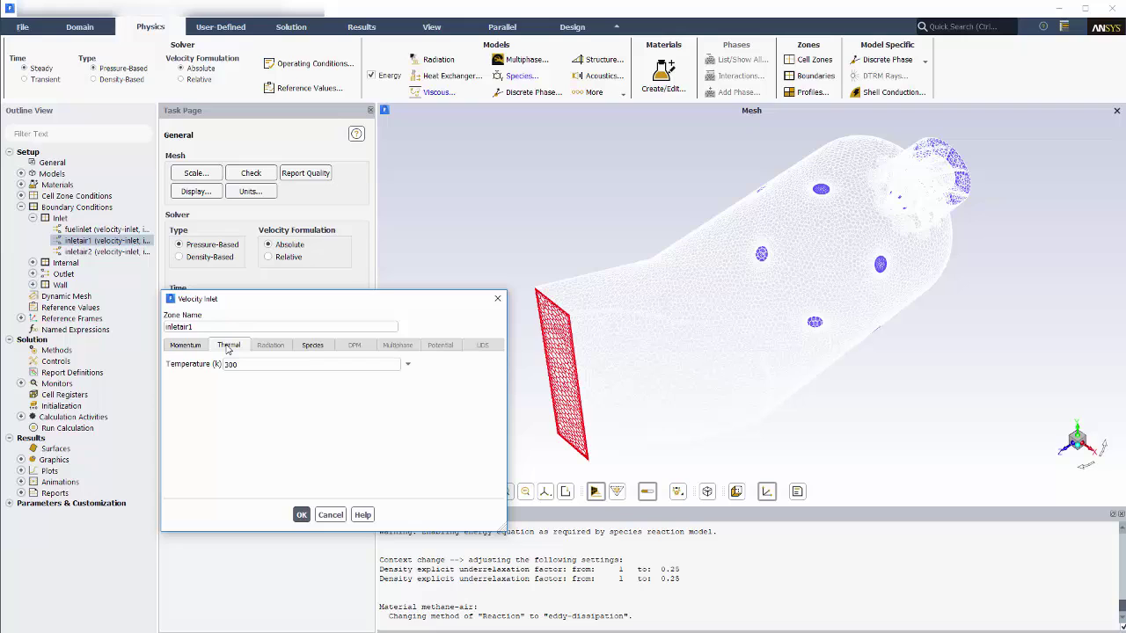
click(300, 515)
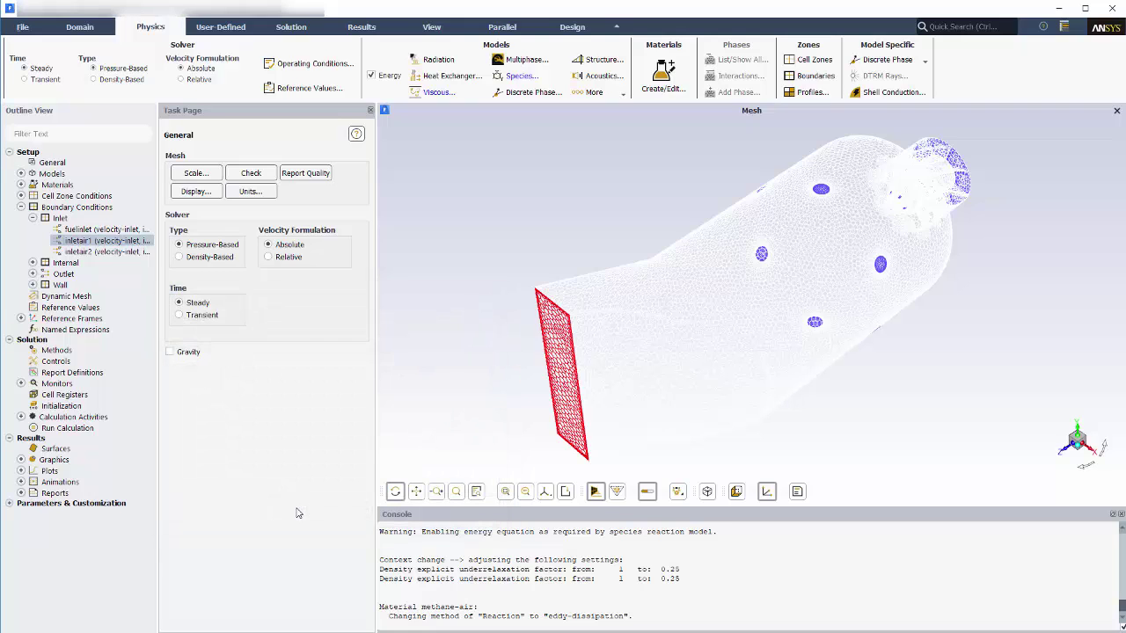
double_click(127, 252)
drag(330, 399, 256, 402)
Step: Give inletair2 an o2 mass fraction of 0.23 at 300 K and open the outlet boundary
click(317, 346)
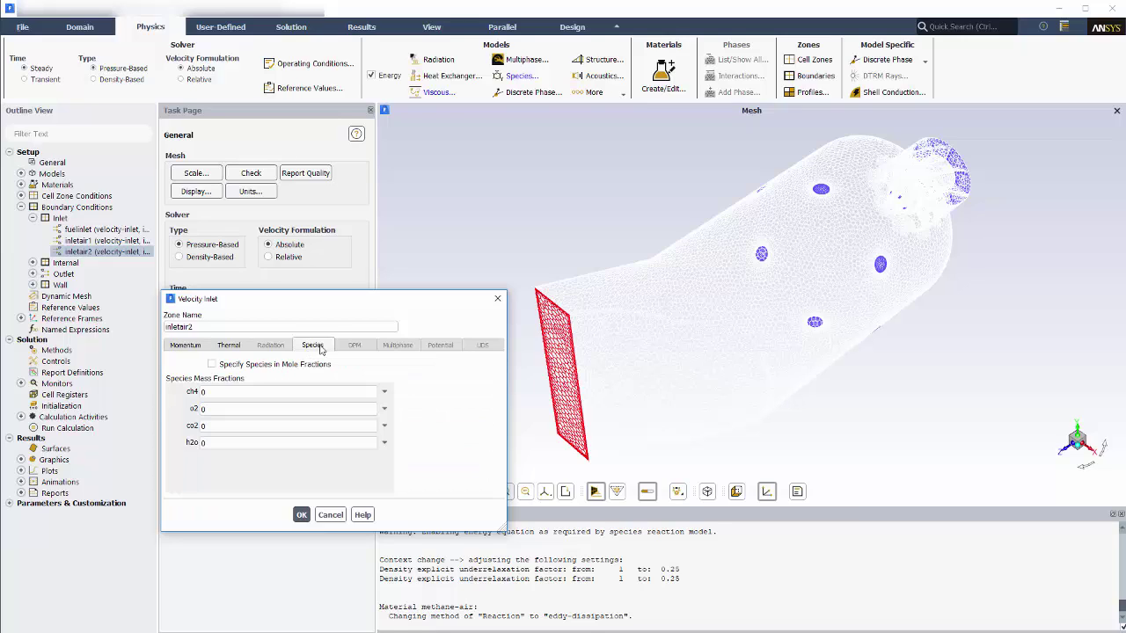
click(230, 404)
text(0)
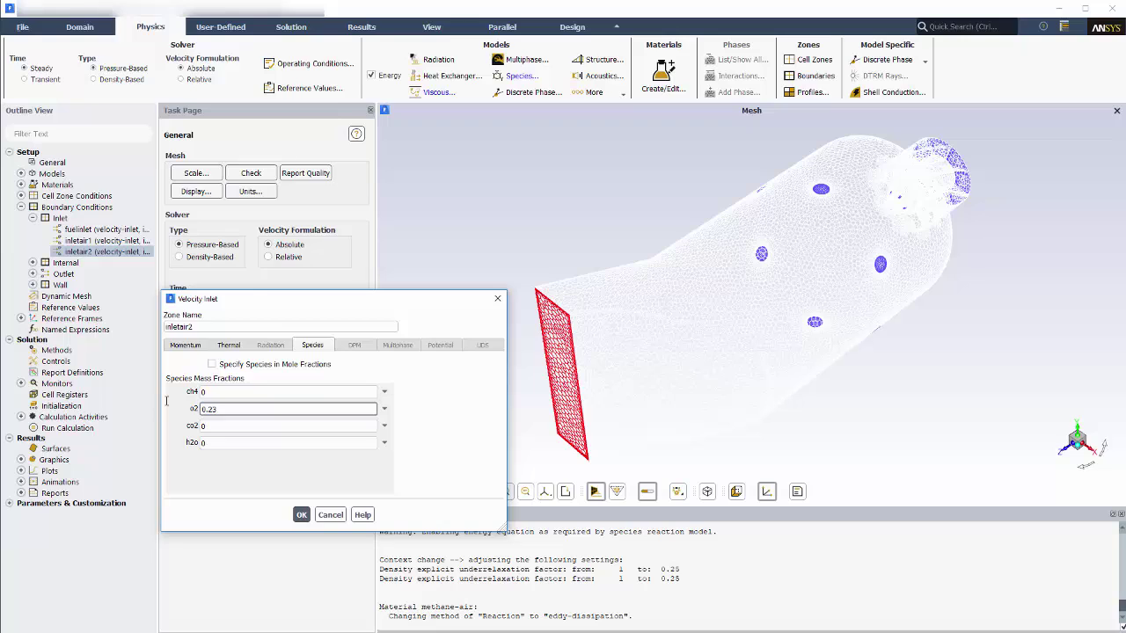
click(228, 344)
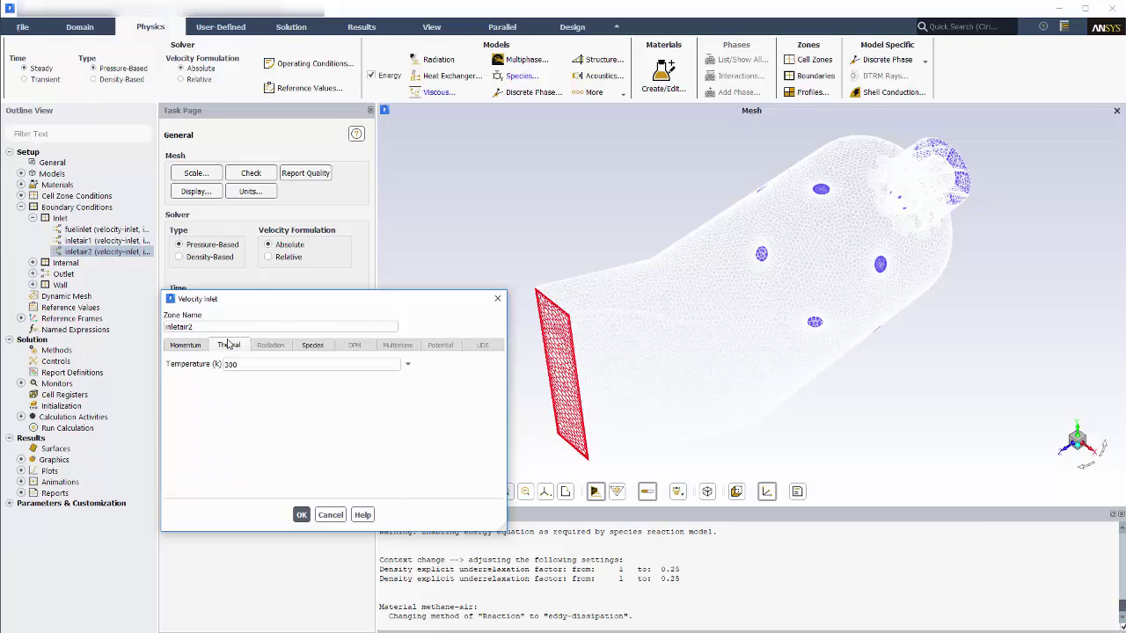
click(301, 515)
double_click(63, 273)
double_click(65, 285)
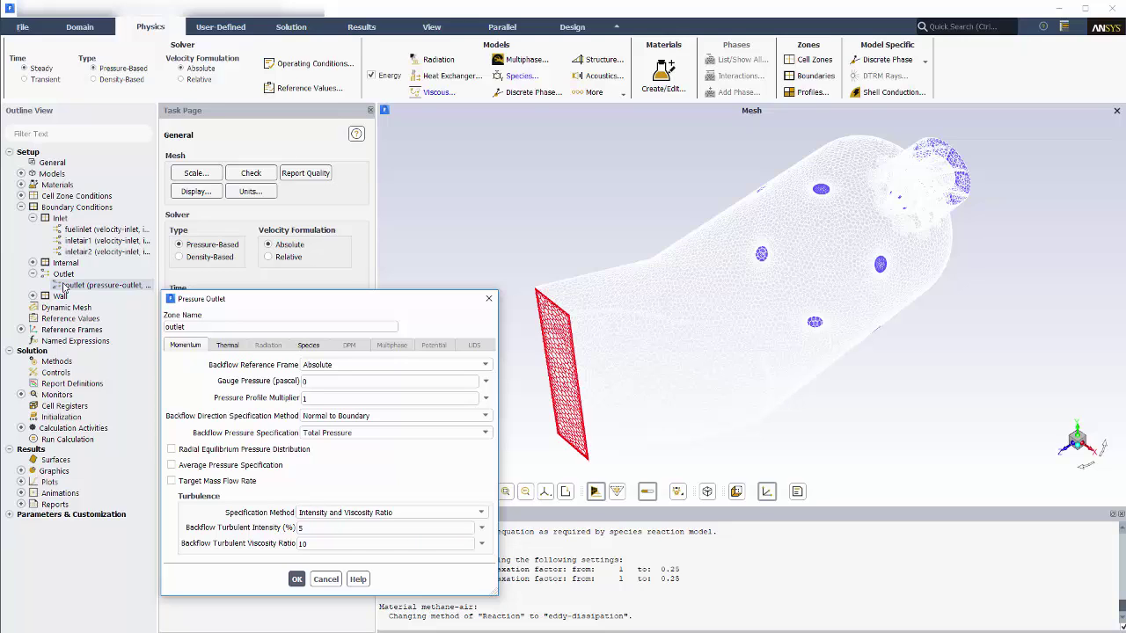
Step: Enable average pressure specification at the outlet and open the wallvanes wall settings for review
click(200, 467)
click(296, 579)
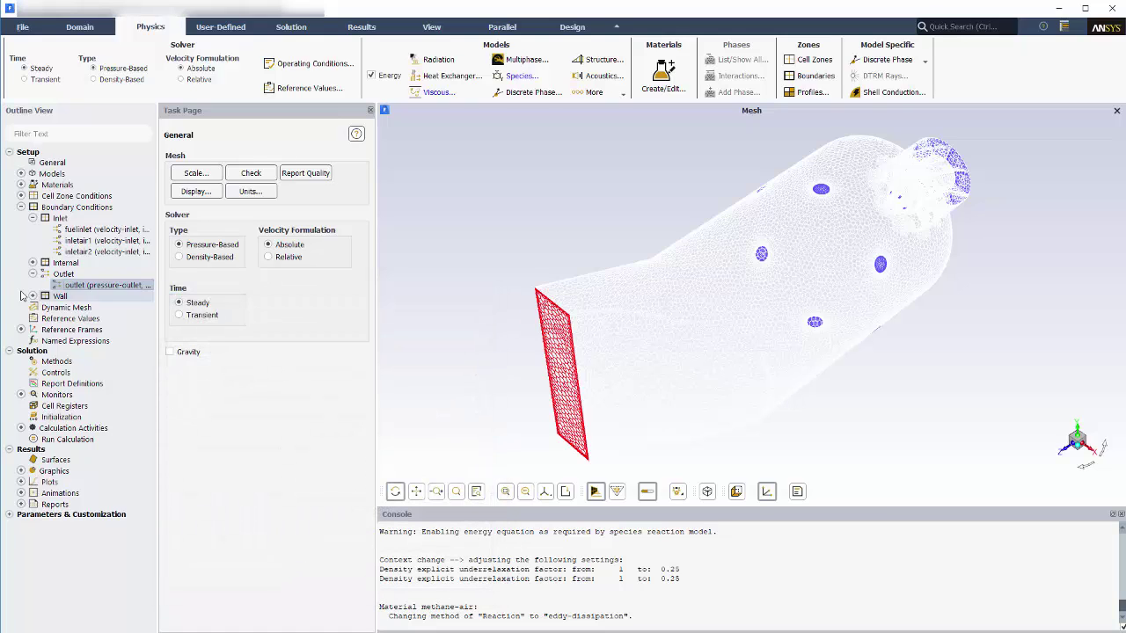
click(33, 295)
right_click(86, 319)
click(218, 299)
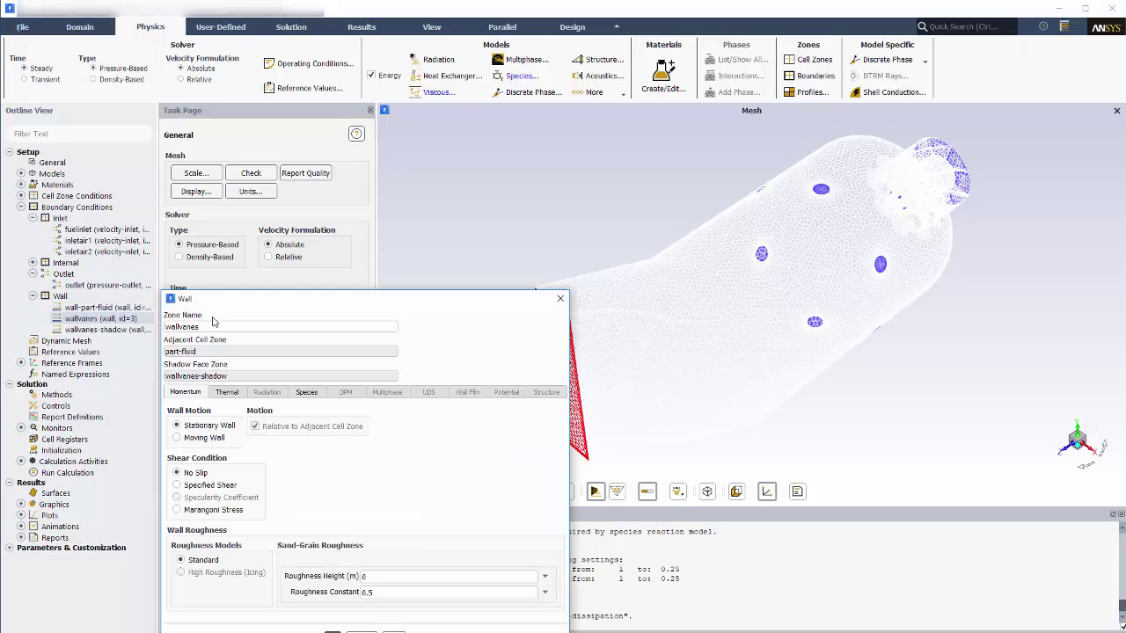
drag(231, 187, 227, 175)
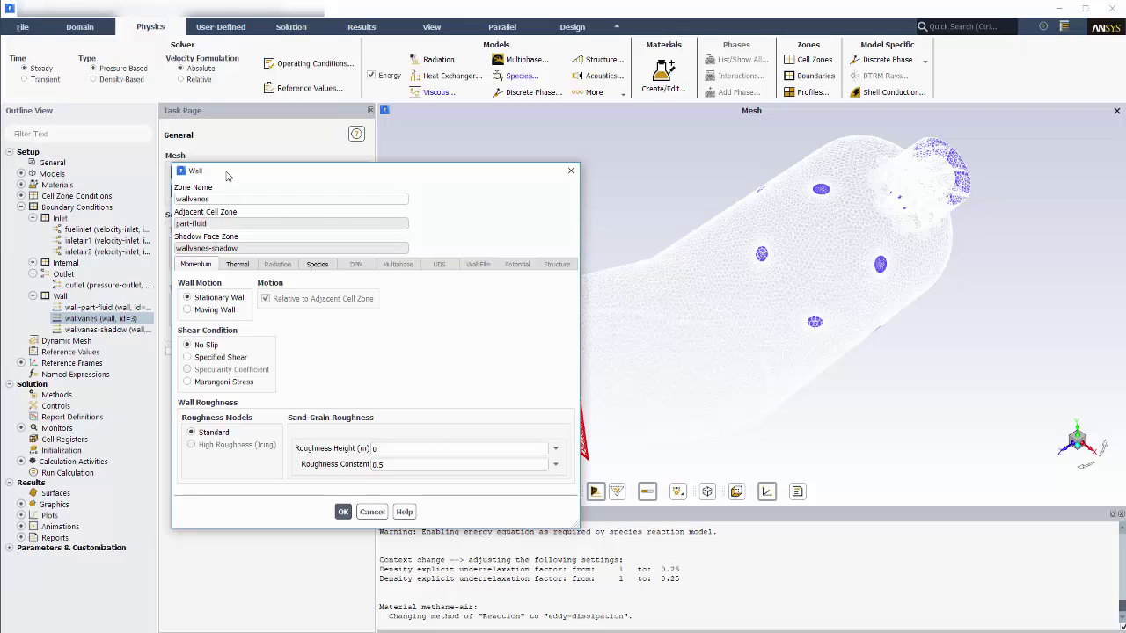
Step: Accept the wallvanes wall settings and the default residual monitor settings
click(342, 512)
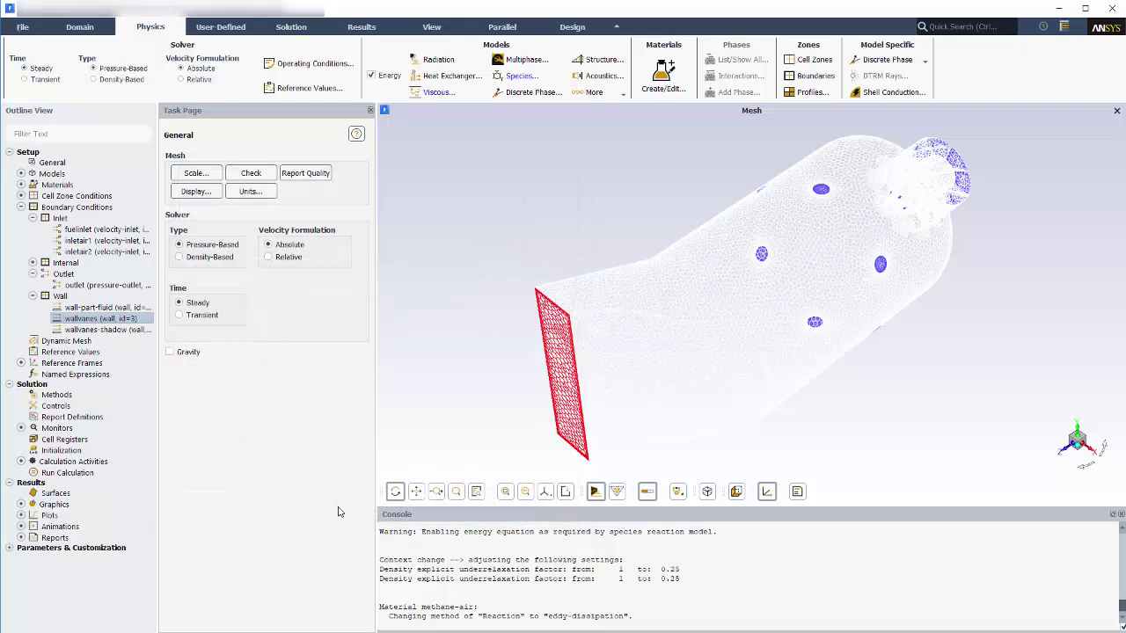
click(285, 32)
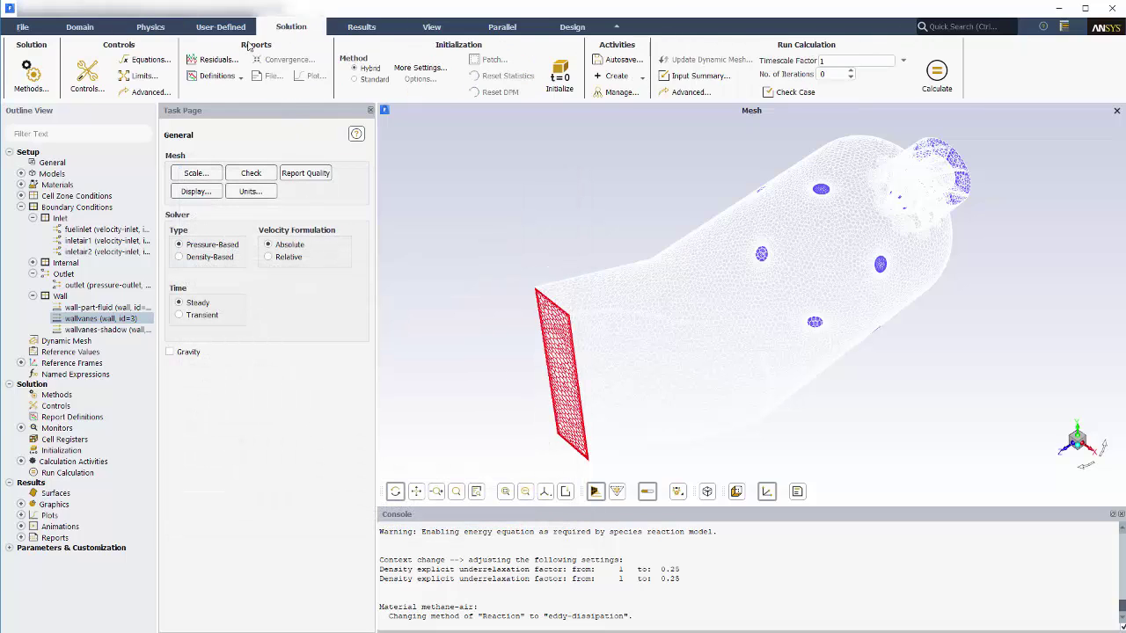
click(218, 60)
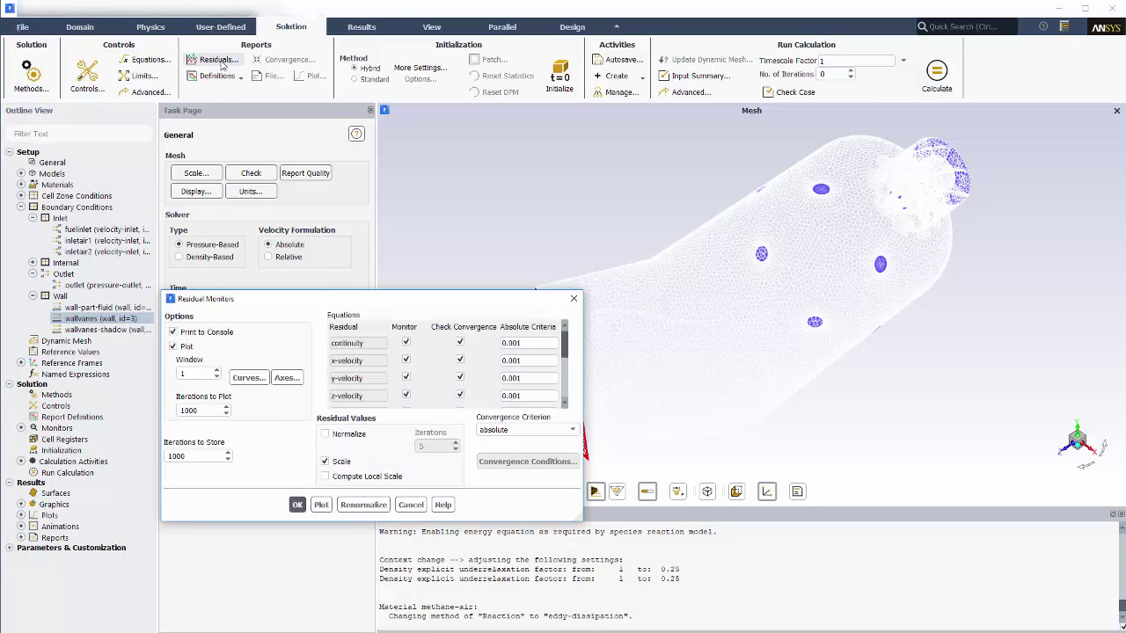
click(297, 504)
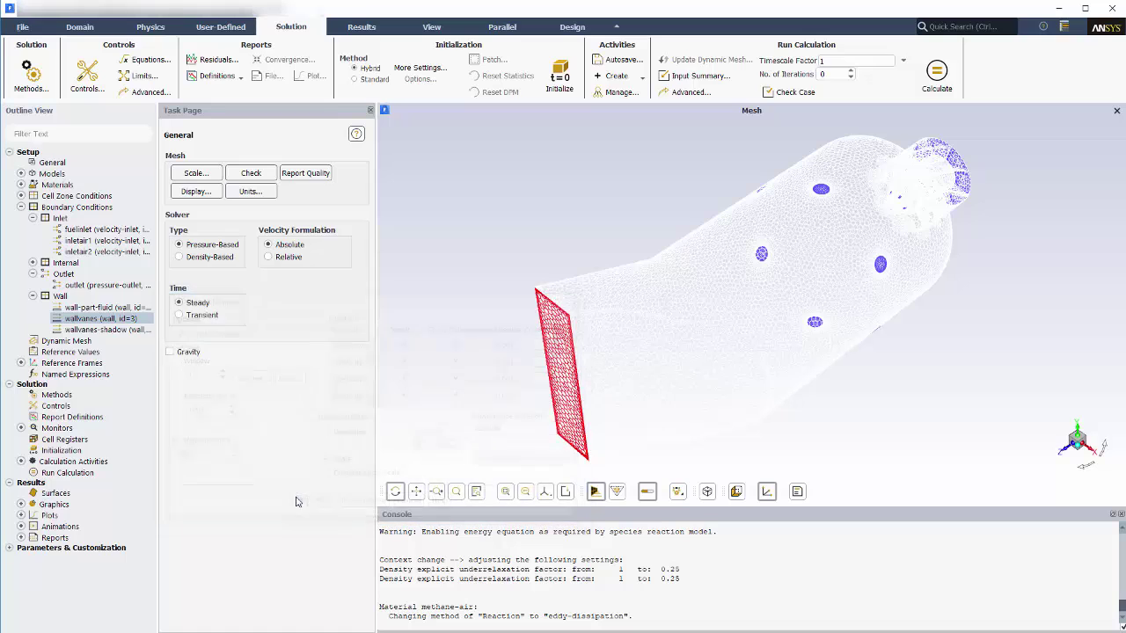
Step: Start a new mass-weighted average surface report named co2-out
click(213, 77)
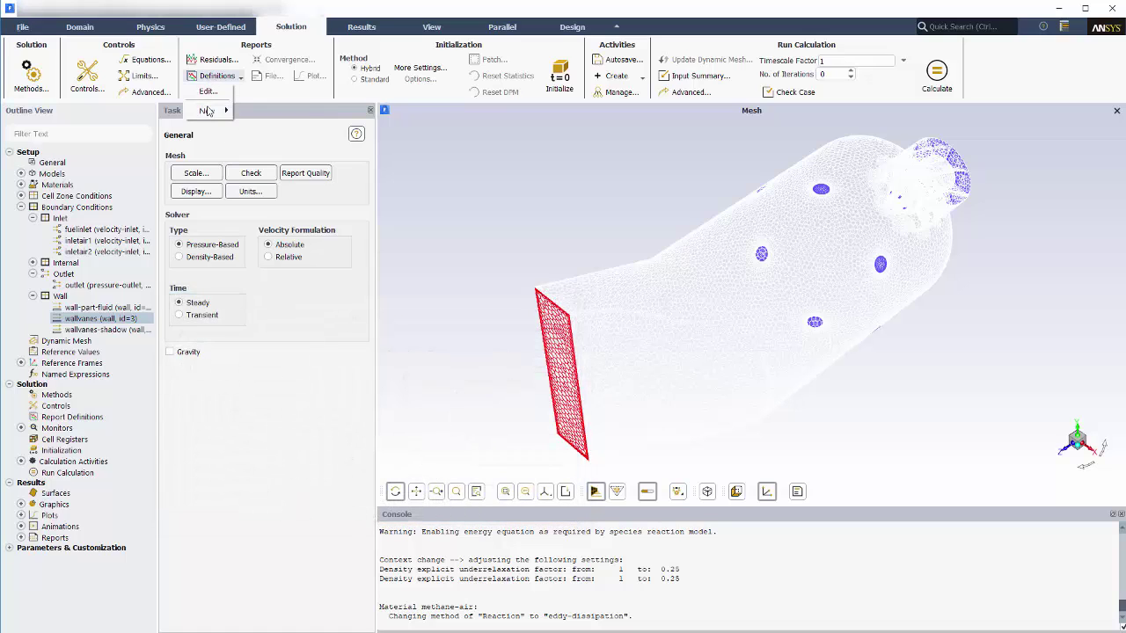
mouse_move(207, 111)
mouse_move(308, 114)
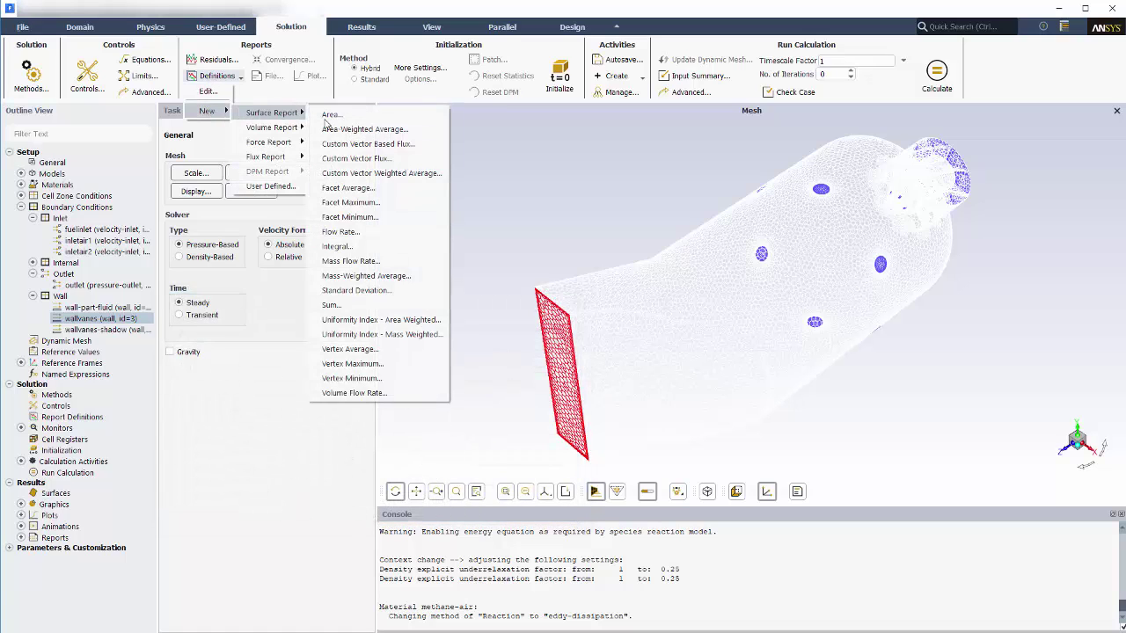
click(370, 276)
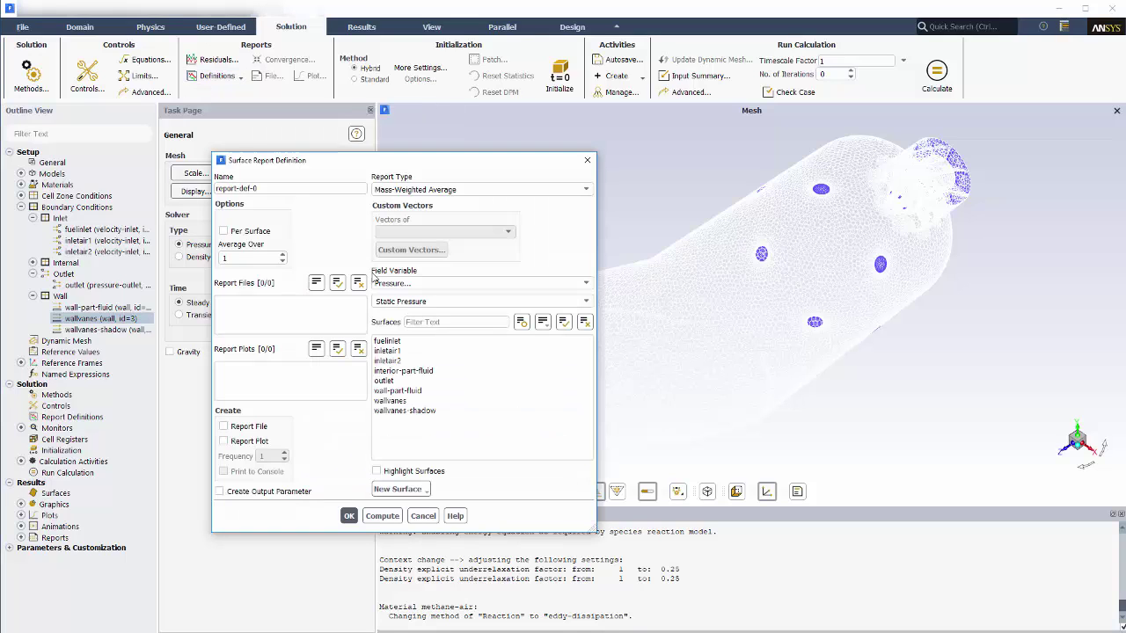
triple_click(264, 188)
key(BackSpace)
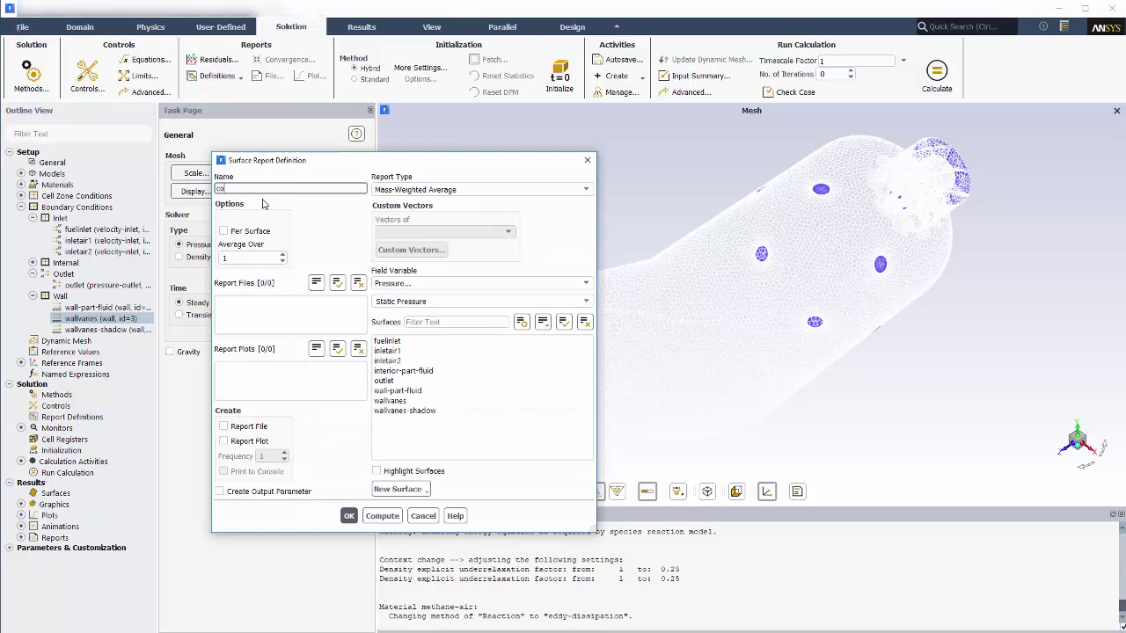
text(co2-out)
Step: Report the co2 mass fraction on the outlet with report file, plot and print enabled
click(484, 285)
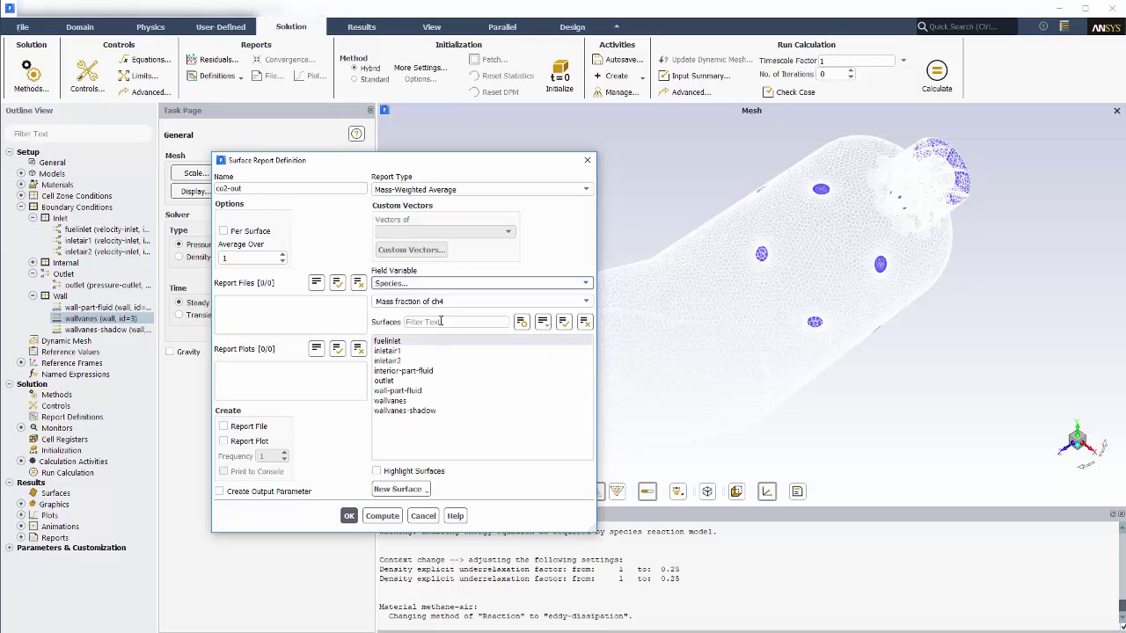
click(585, 301)
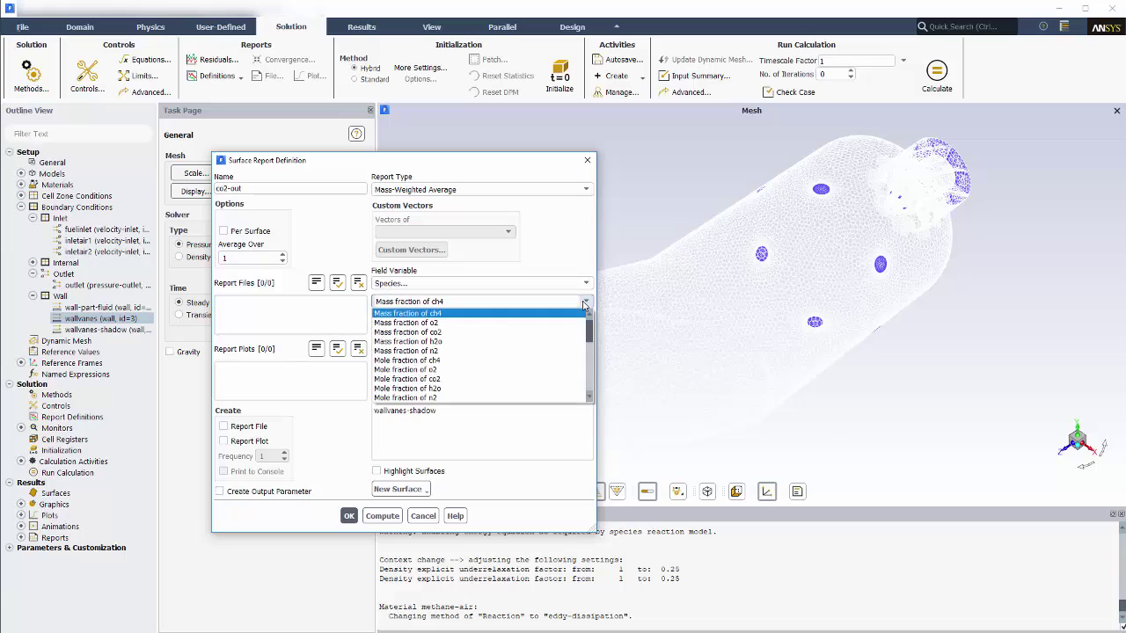
click(478, 332)
click(398, 382)
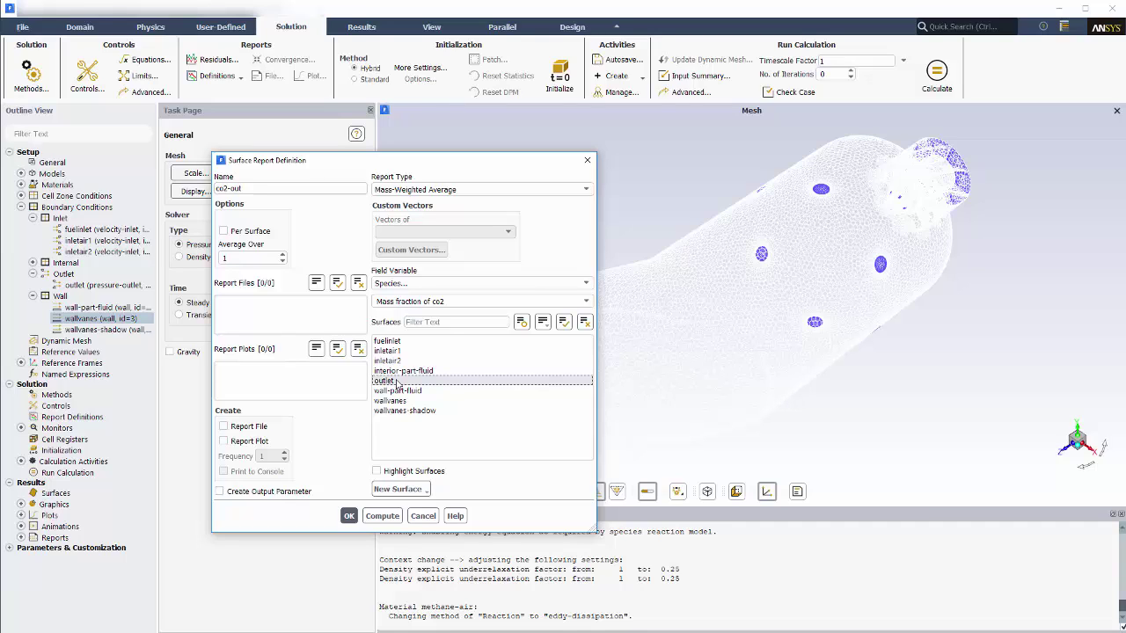
click(246, 428)
click(246, 441)
click(256, 474)
click(344, 517)
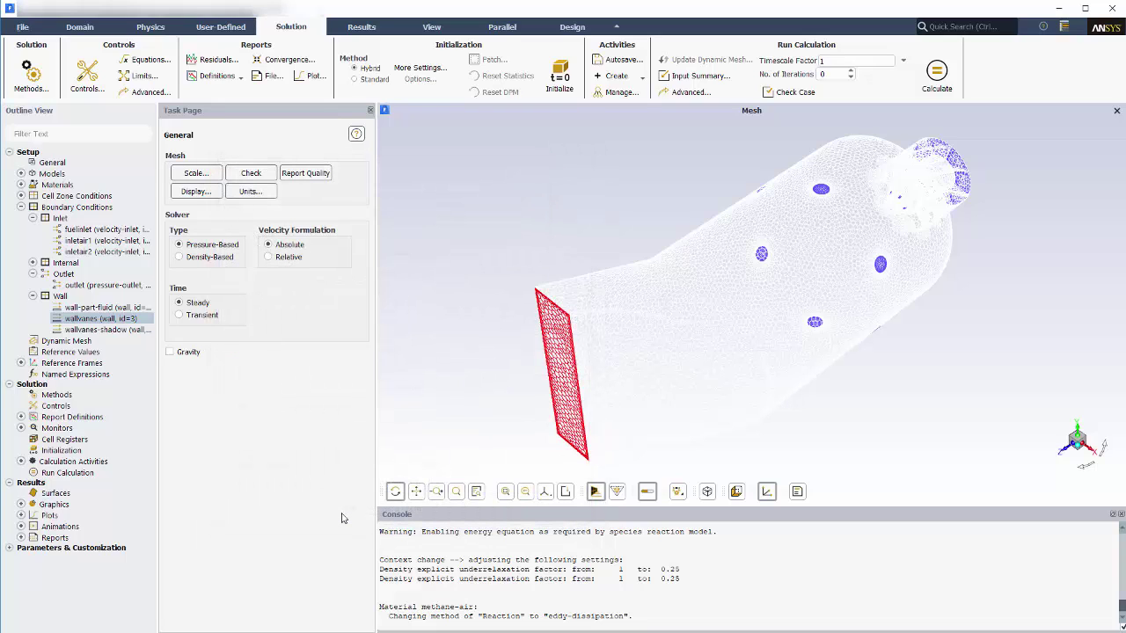
Step: Review the Coupled pseudo-transient solution methods, then bring up the Solution Controls relaxation factors
click(32, 77)
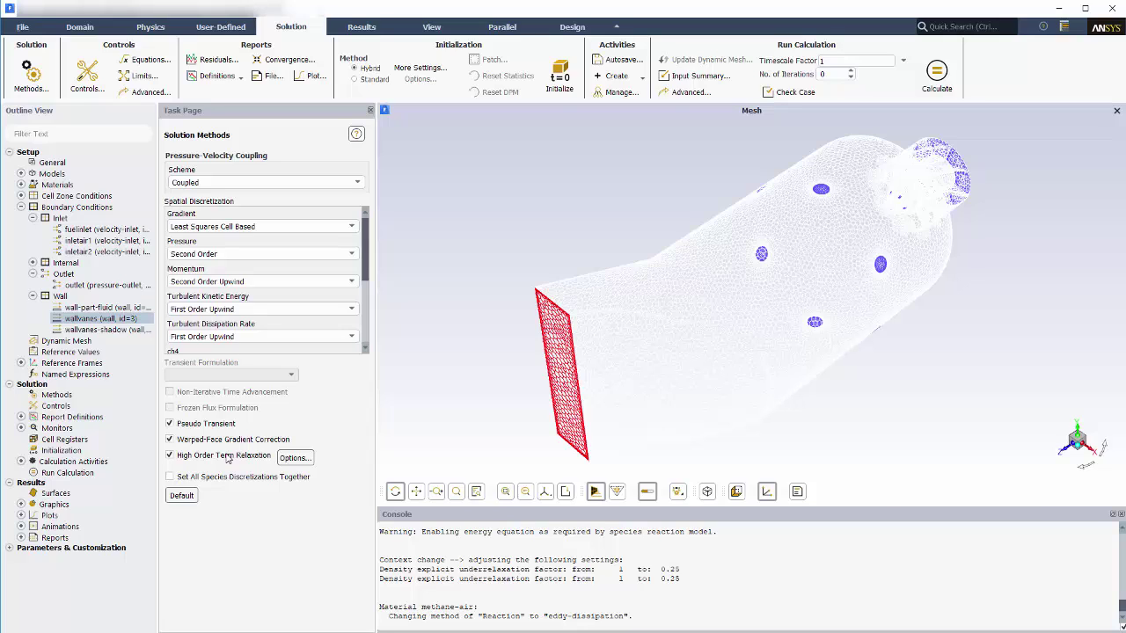
click(88, 74)
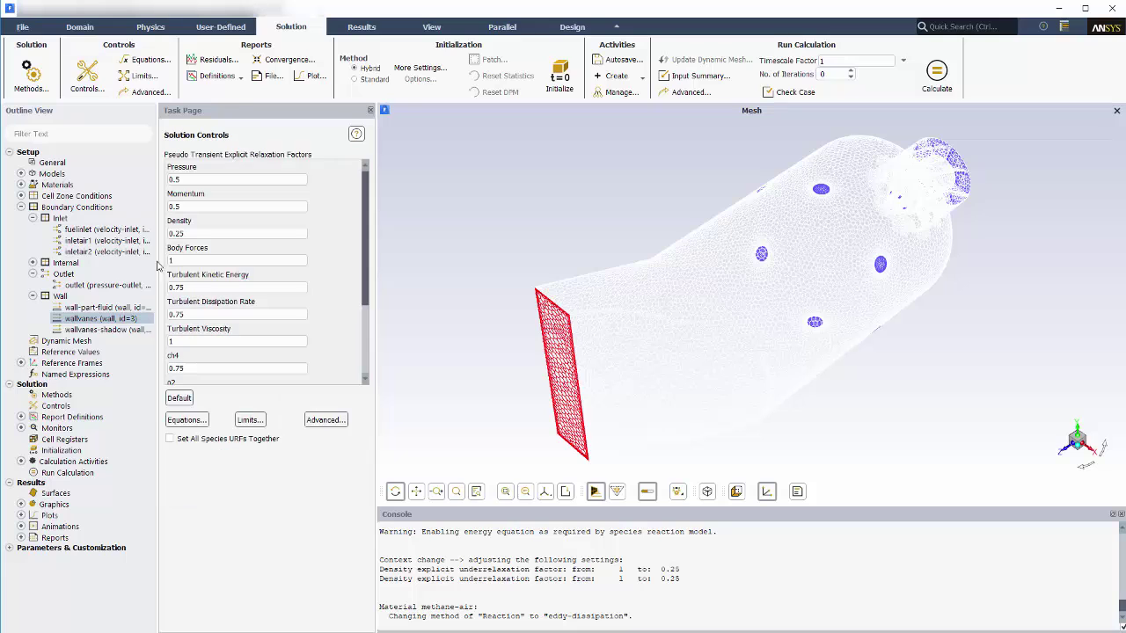
Step: Set the expert pseudo-transient time scale factor to 10 for ch4, o2, co2 and h2o
click(326, 419)
drag(400, 300, 403, 80)
click(488, 98)
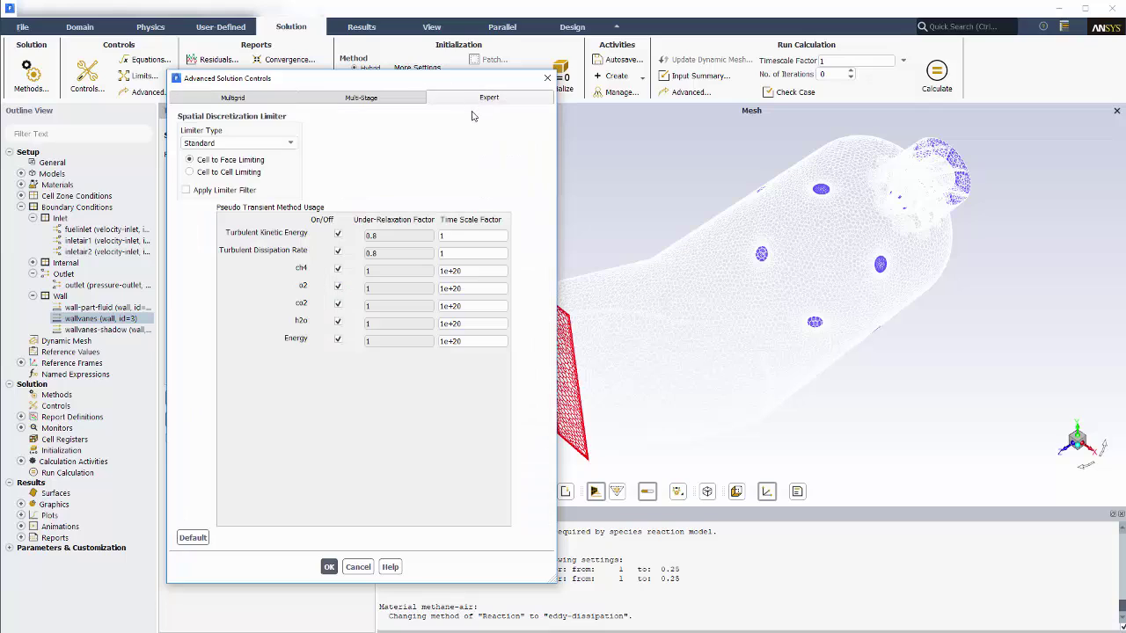
drag(456, 271, 461, 271)
text(10)
double_click(453, 288)
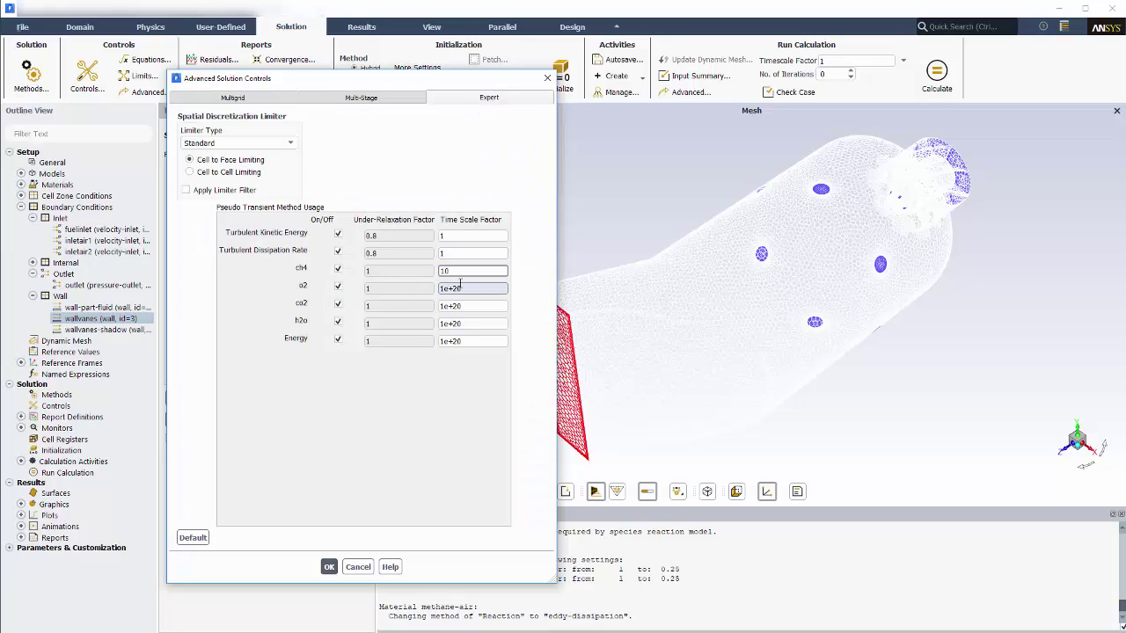
text(10)
key(Tab)
text(10)
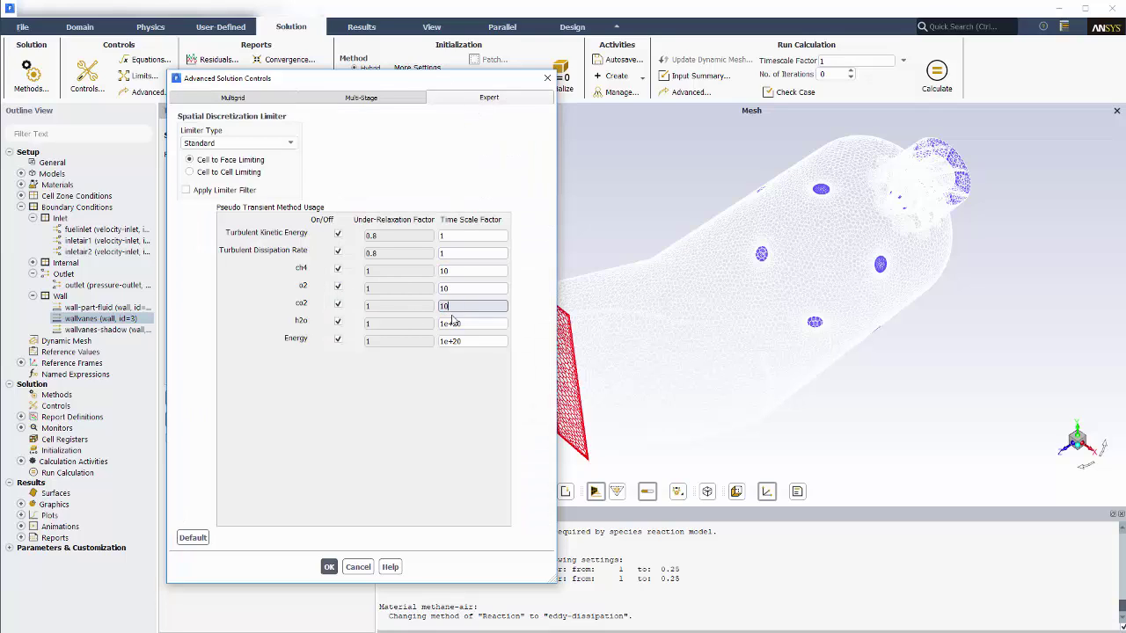
key(Tab)
text(10)
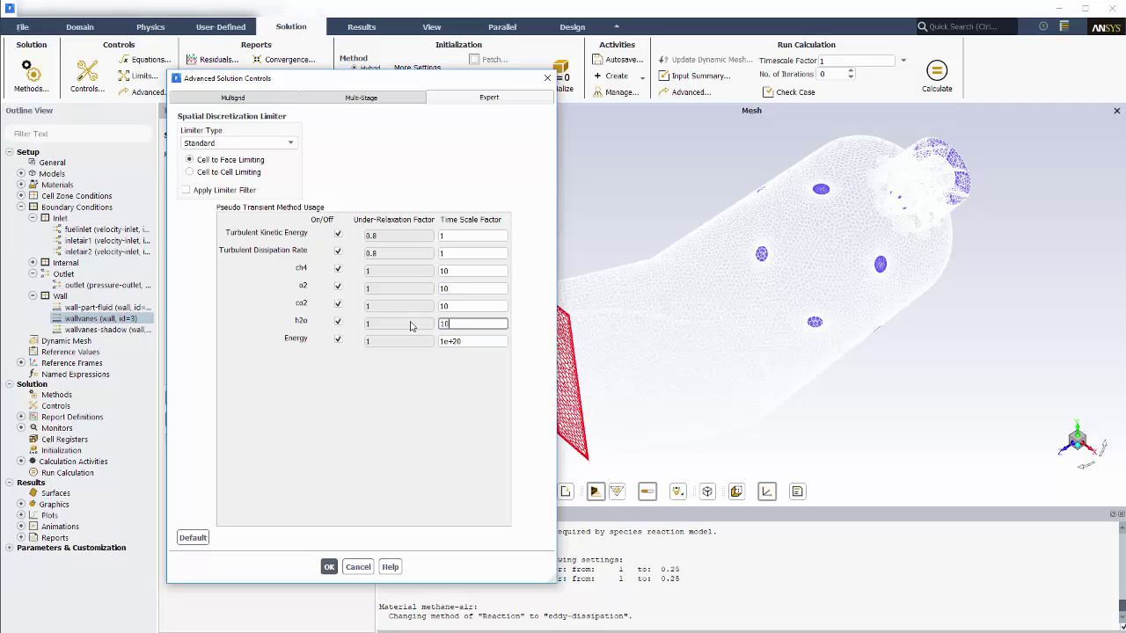
click(330, 566)
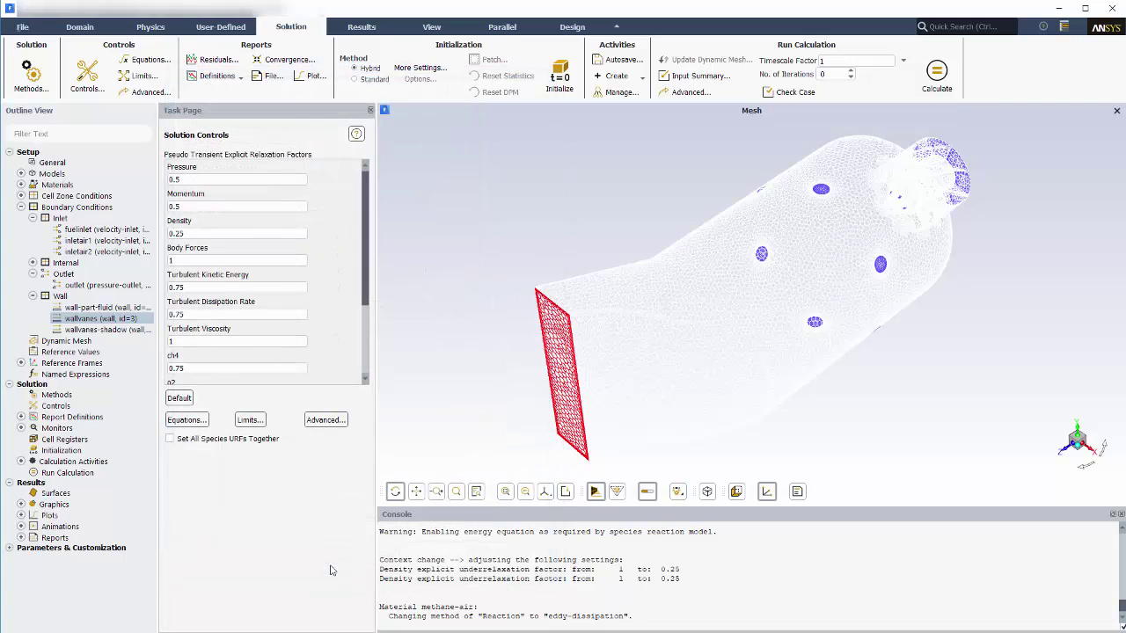
Step: Run 300 iterations at timescale factor 5, initializing the solution when prompted
click(685, 92)
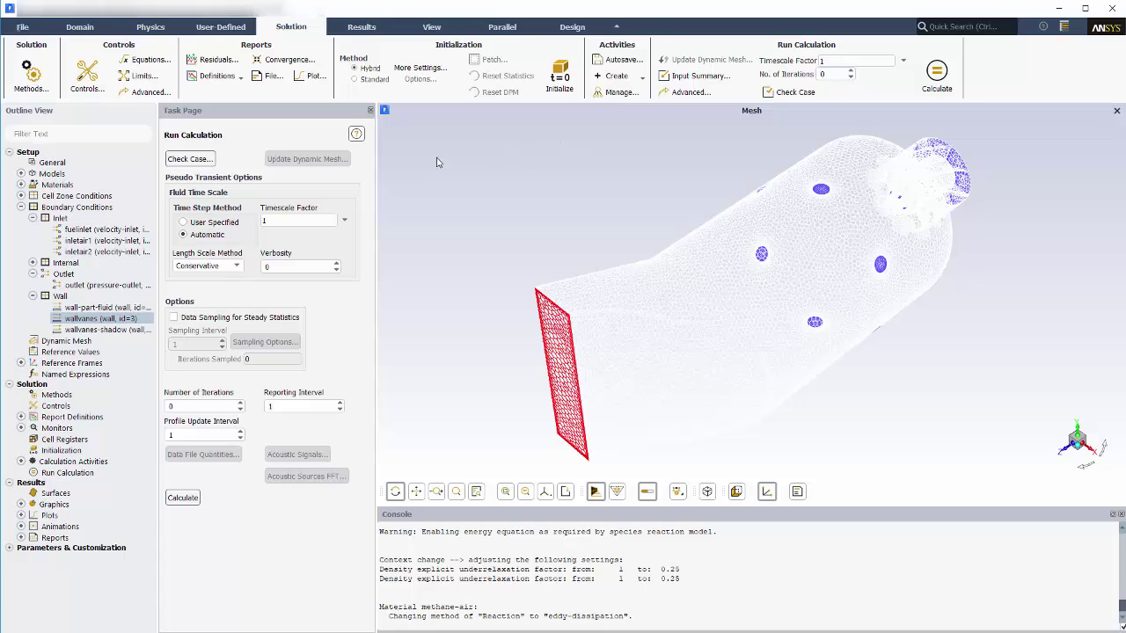
double_click(300, 218)
text(5)
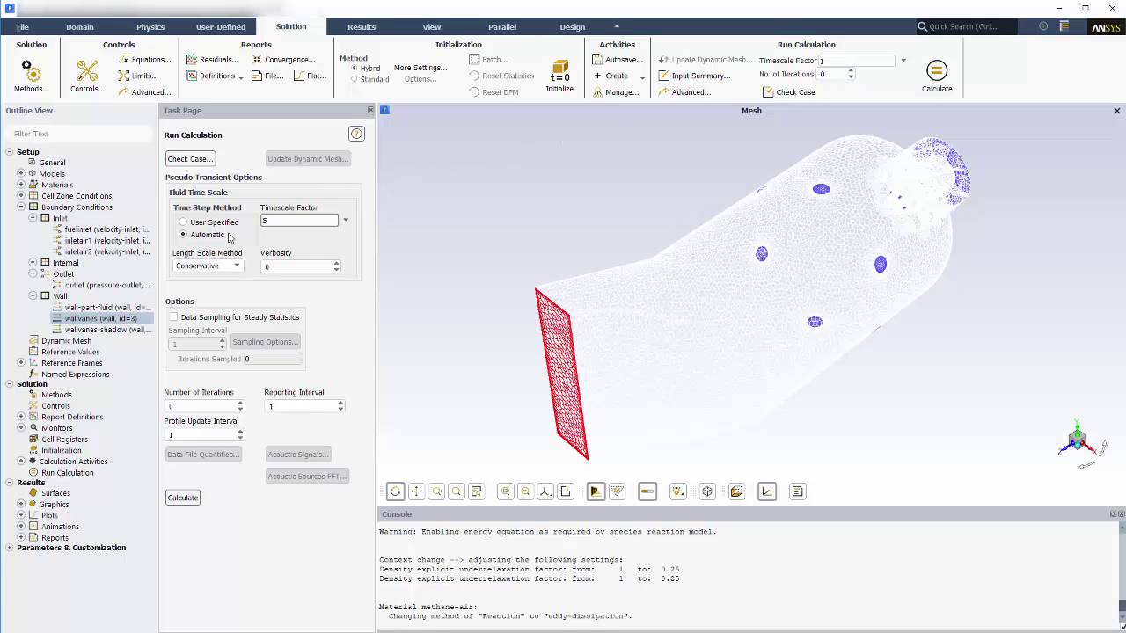
double_click(200, 406)
text(300)
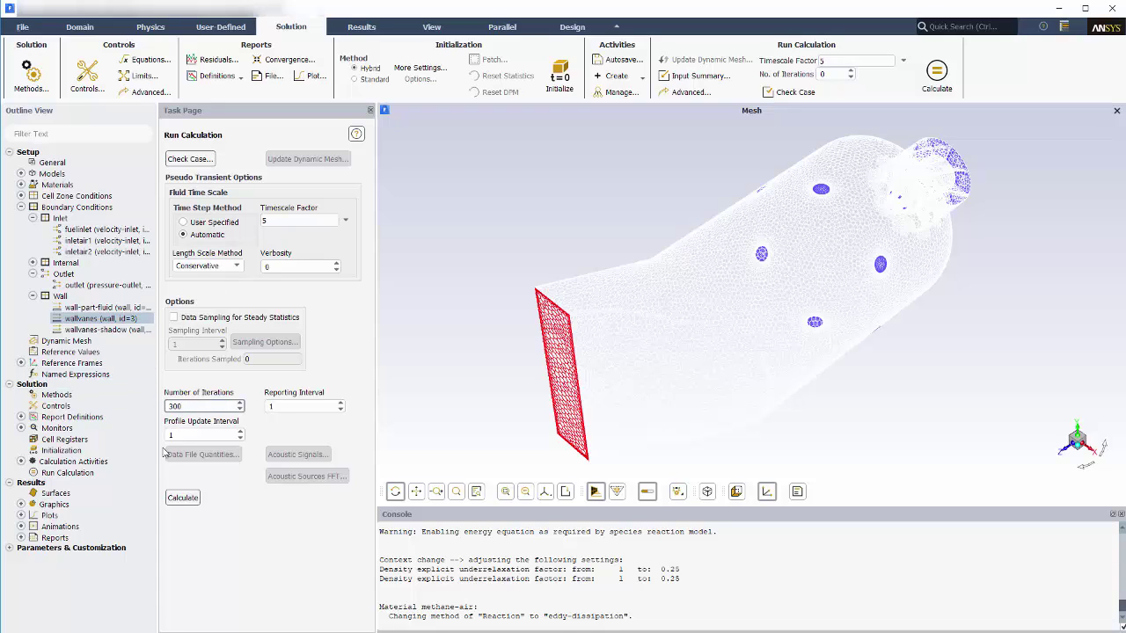
click(185, 498)
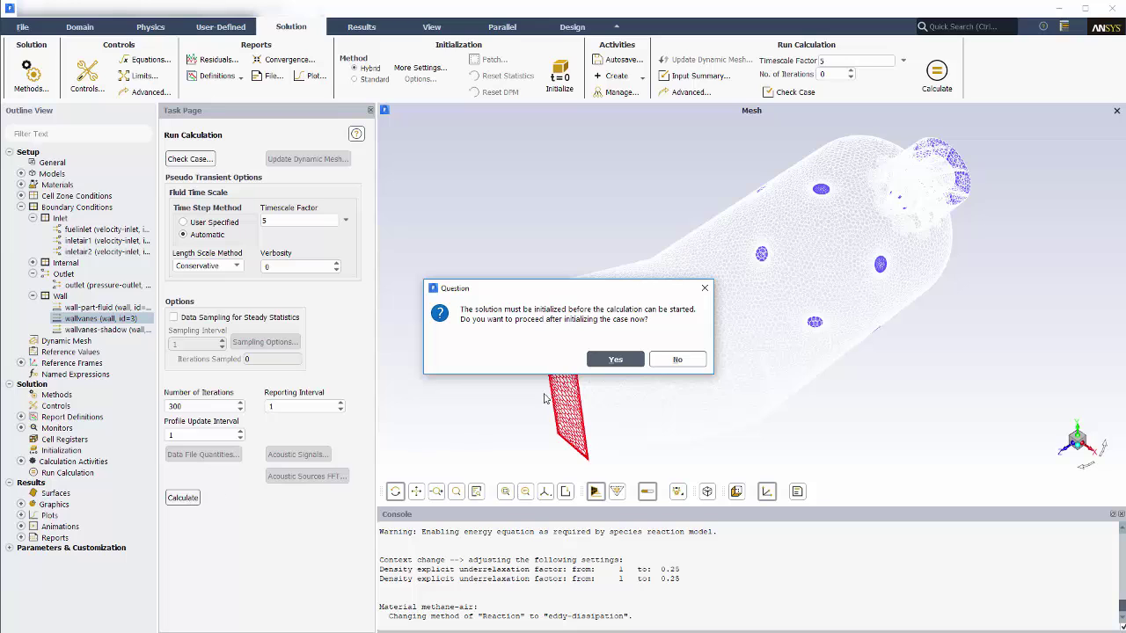
click(610, 361)
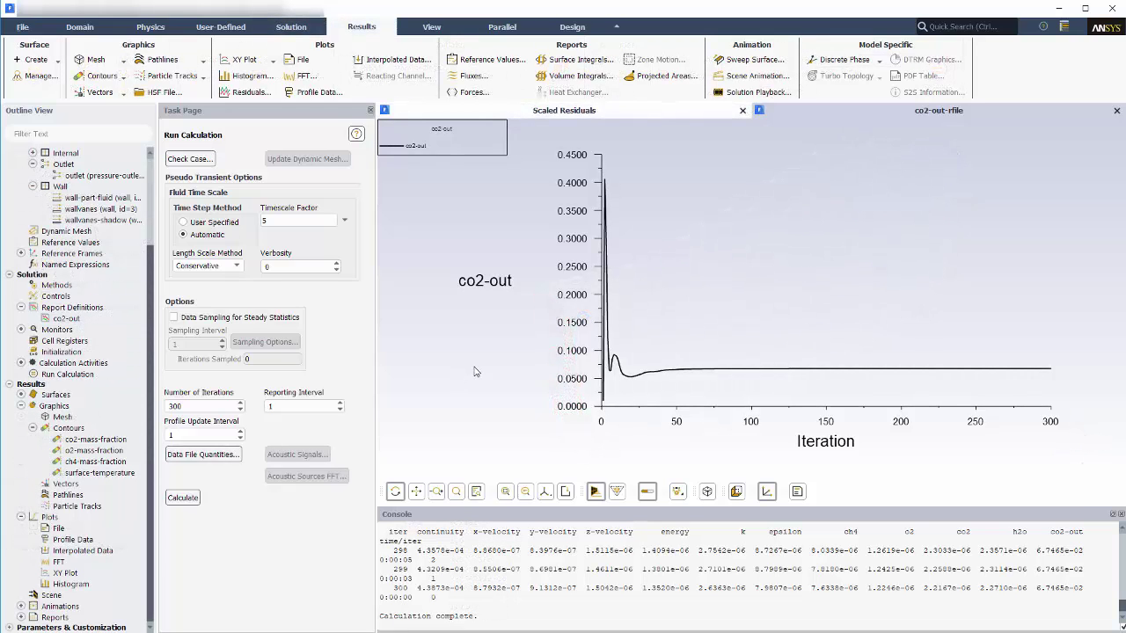
Step: Bring the scaled residuals plot for all 300 iterations to the front of the graphics window
click(541, 120)
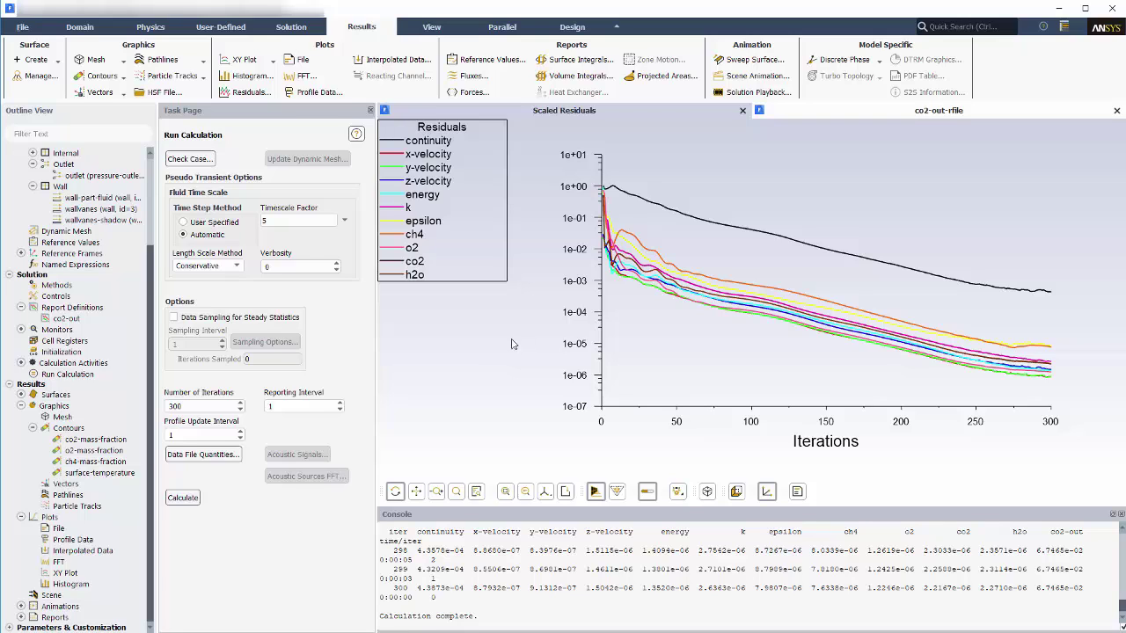
right_click(130, 439)
Step: Display the filled CO2 mass-fraction contours on the y=0 plane
click(135, 444)
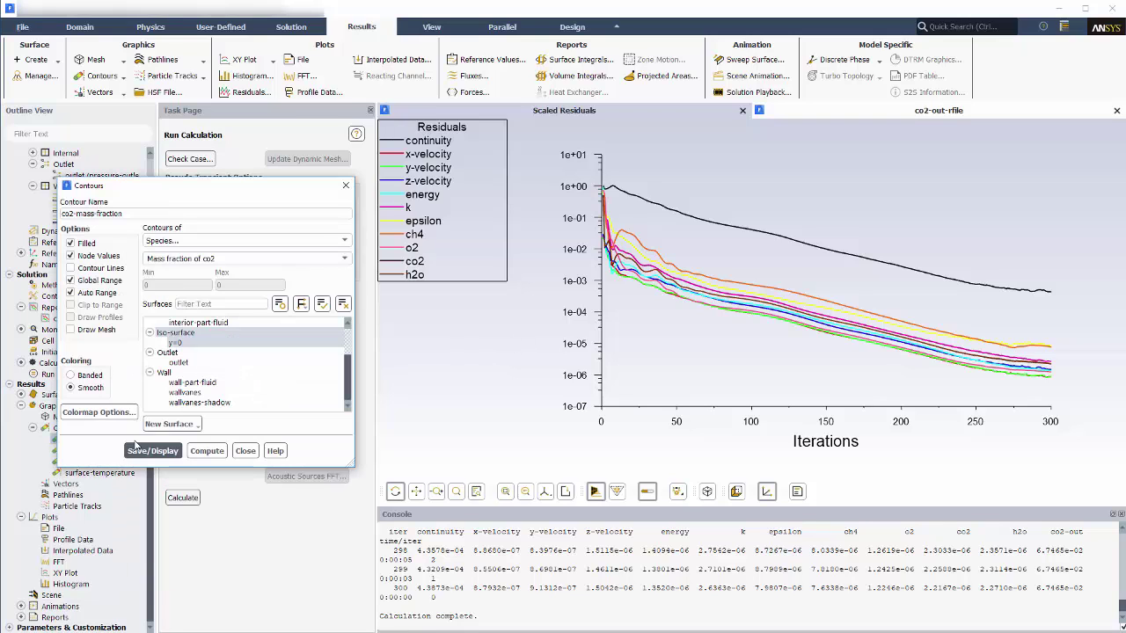
click(150, 454)
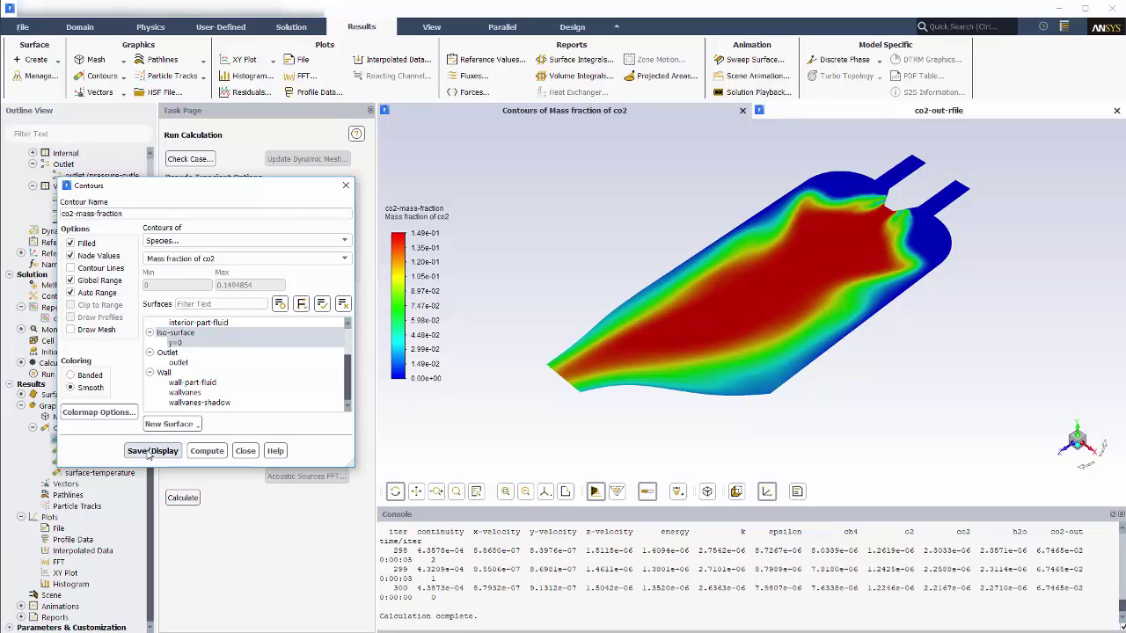
click(245, 450)
Step: Display the filled O2 mass-fraction contours on the y=0 plane
right_click(113, 452)
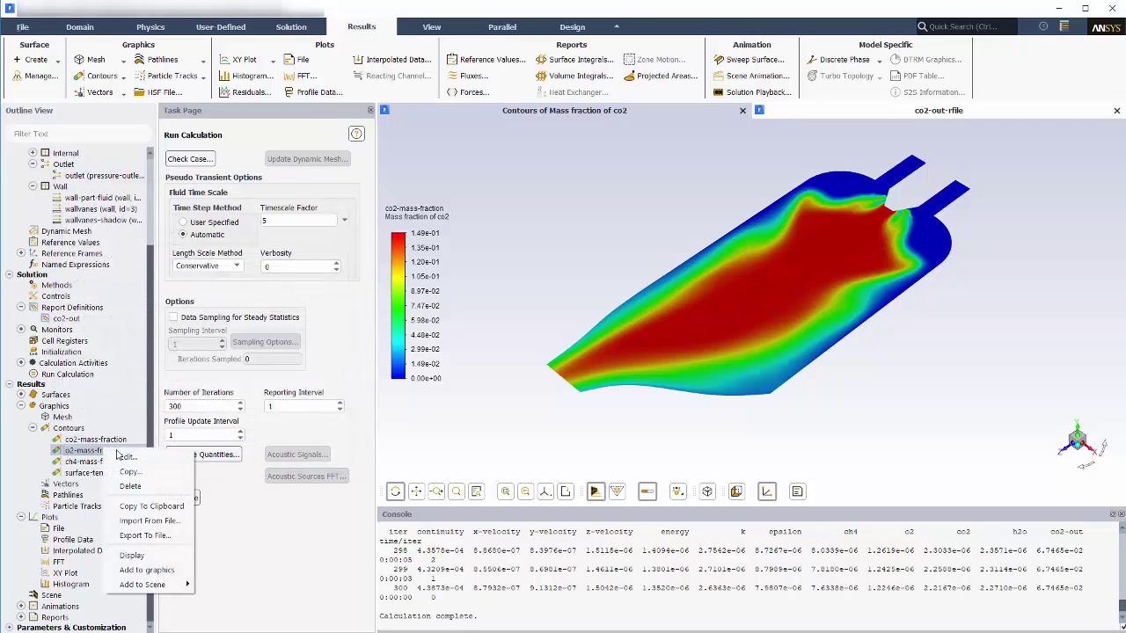
click(125, 457)
click(173, 451)
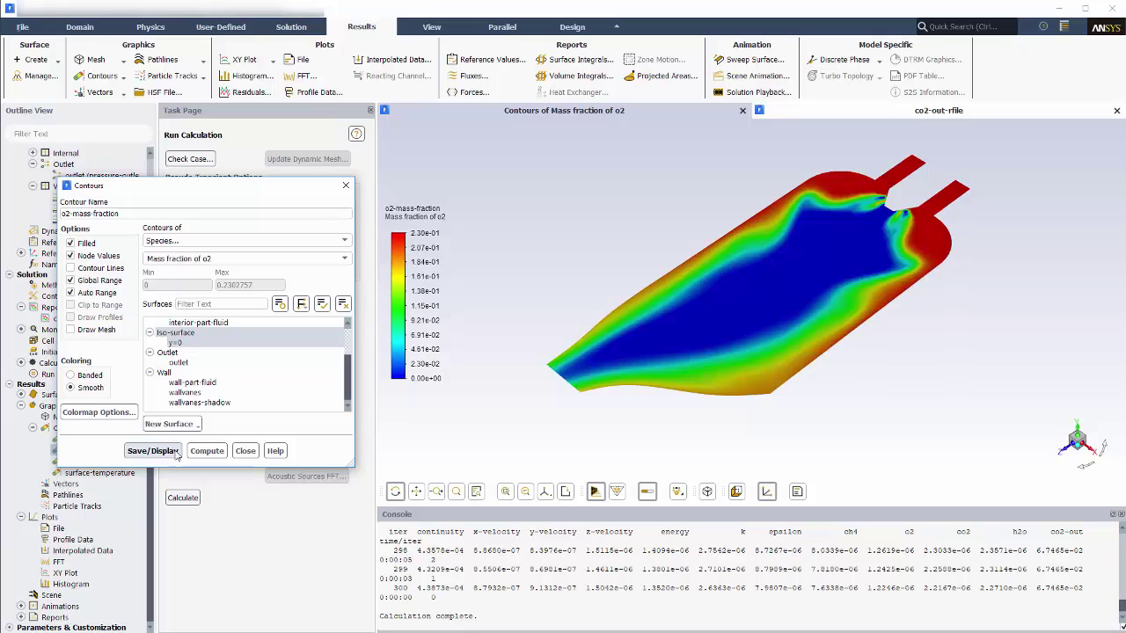
click(245, 450)
Step: Display the CH4 mass-fraction contours, showing fuel only near the inlet
right_click(122, 463)
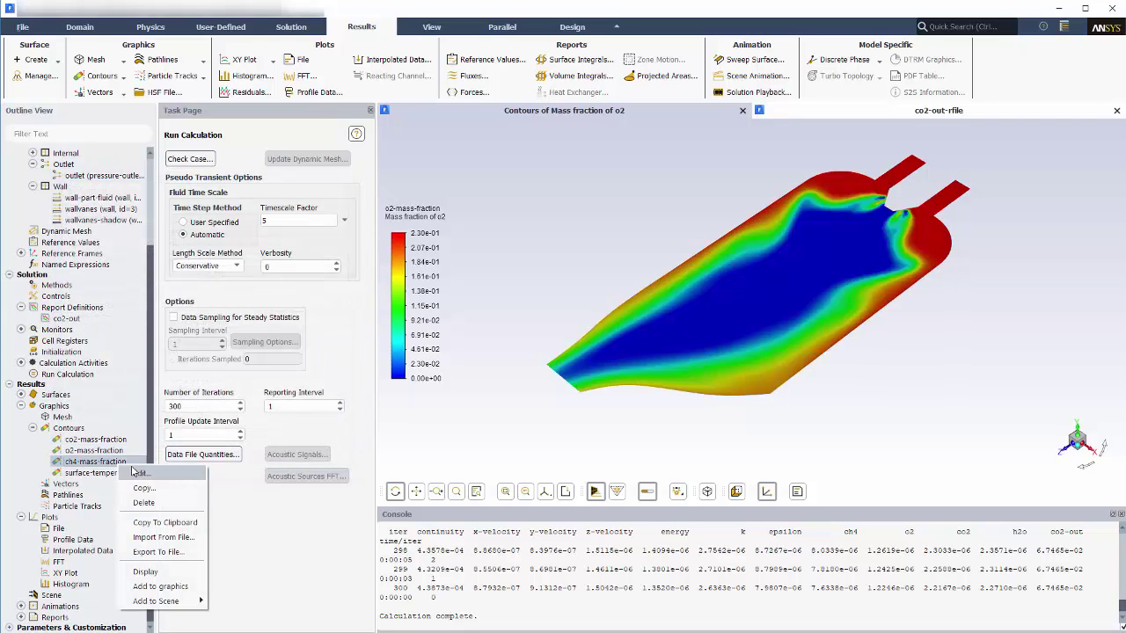
click(138, 474)
click(148, 452)
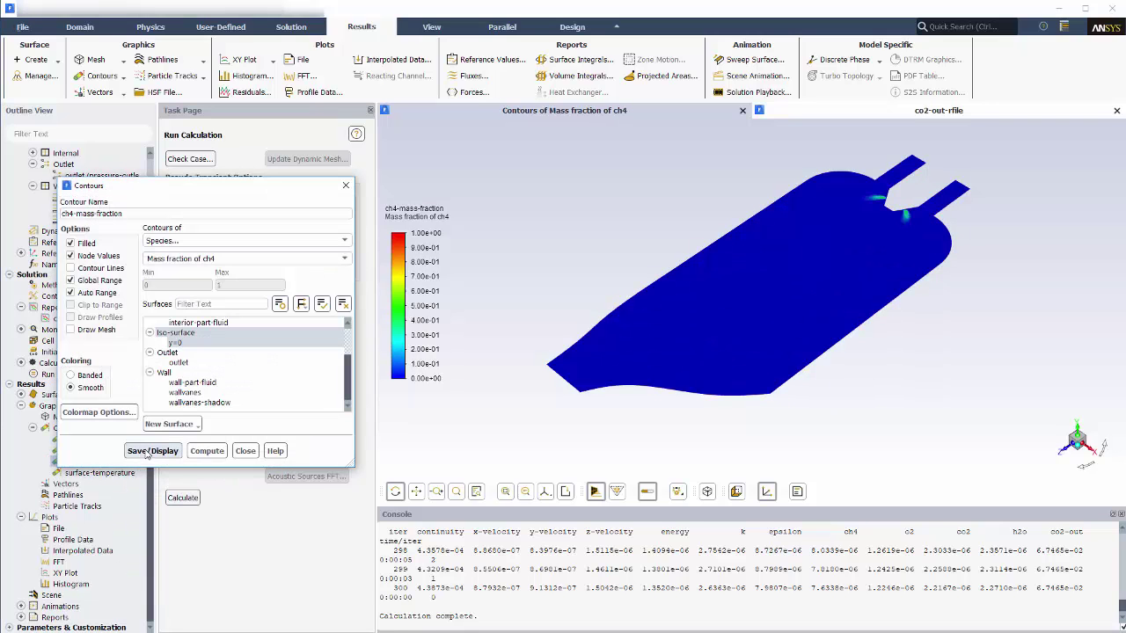
click(247, 451)
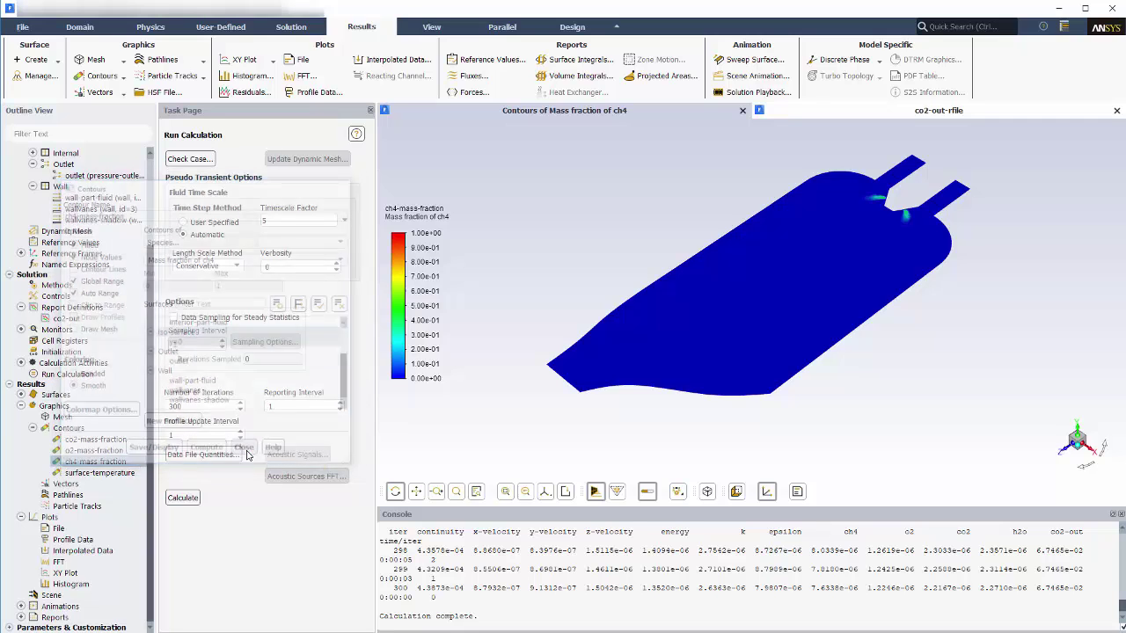
Step: Display the surface-temperature contour of wall static temperature, about 298 K to 2335 K
right_click(120, 472)
click(134, 479)
click(168, 454)
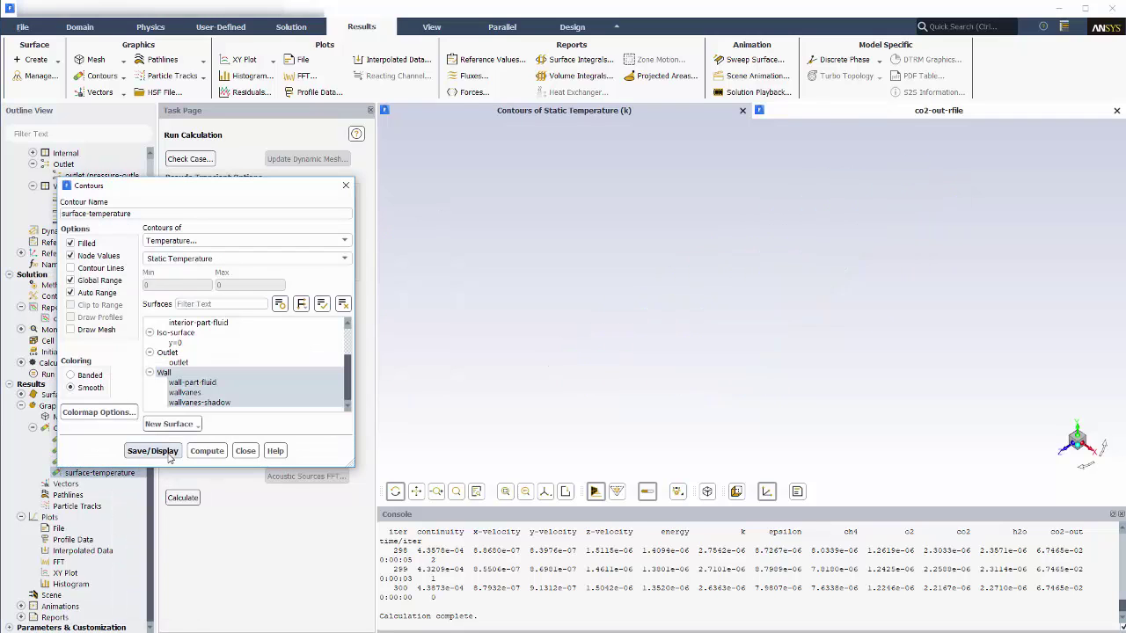
Step: Rotate the combustor from a side view toward end-on, tipping the rounded end upward
drag(644, 428, 549, 351)
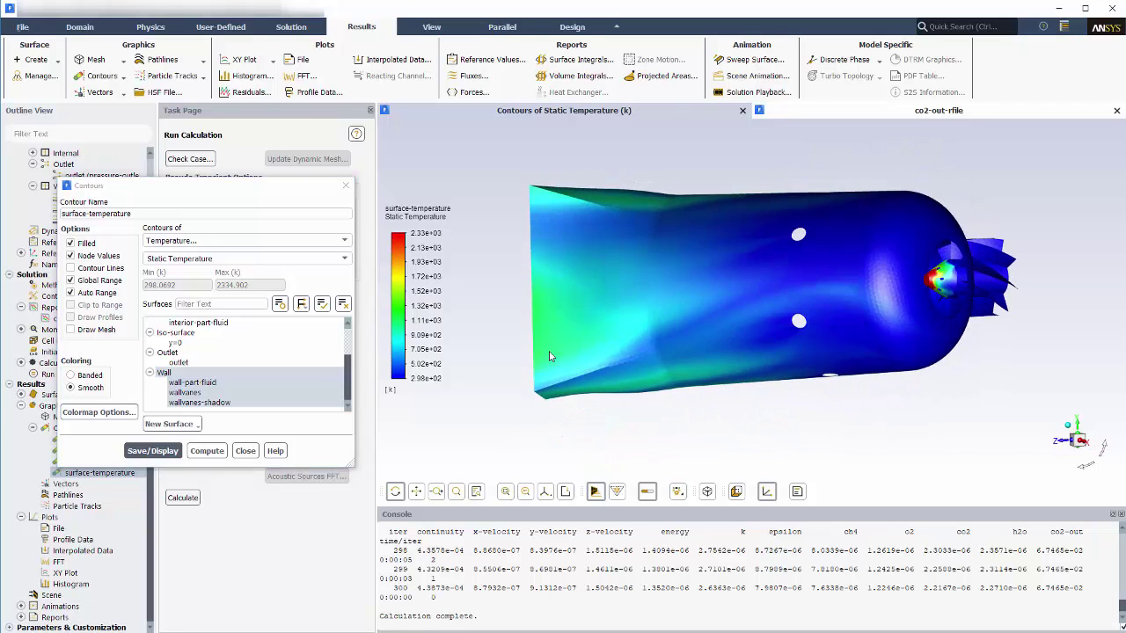
drag(875, 310, 911, 314)
drag(832, 292, 820, 331)
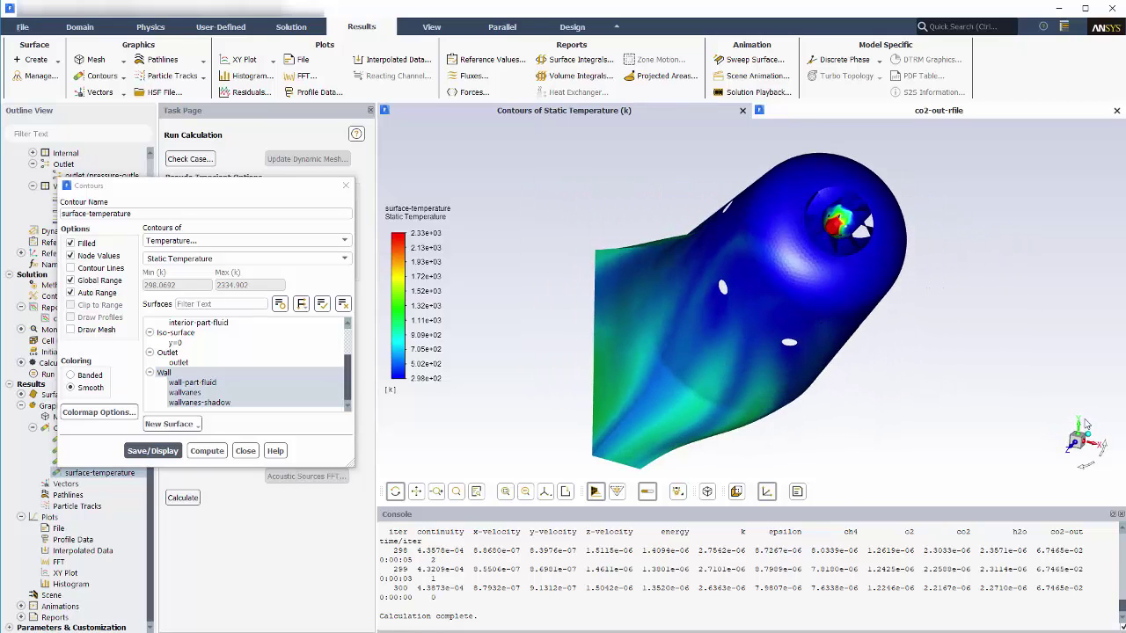